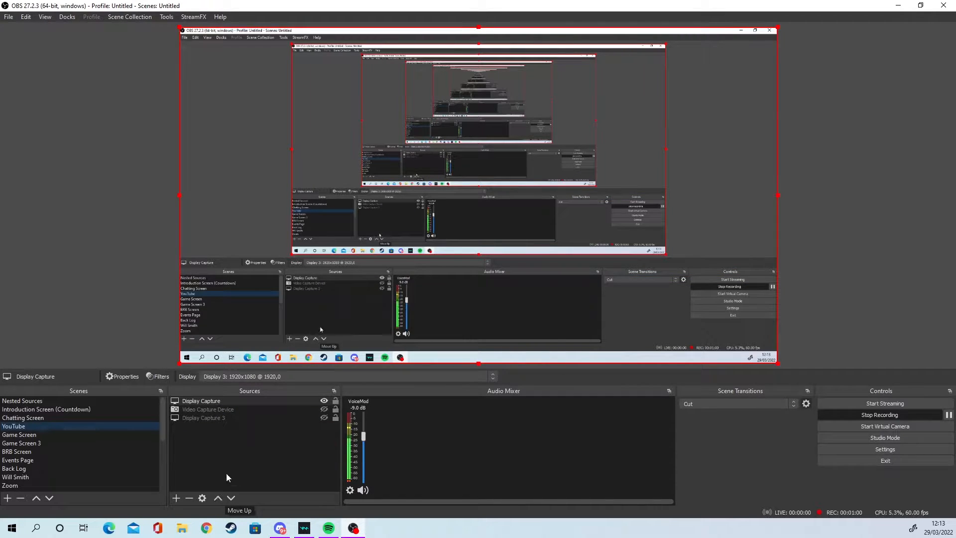
# - Move the Video Capture Device source above Display Capture and return it to second place in the source order
pyautogui.click(223, 410)
pyautogui.click(217, 498)
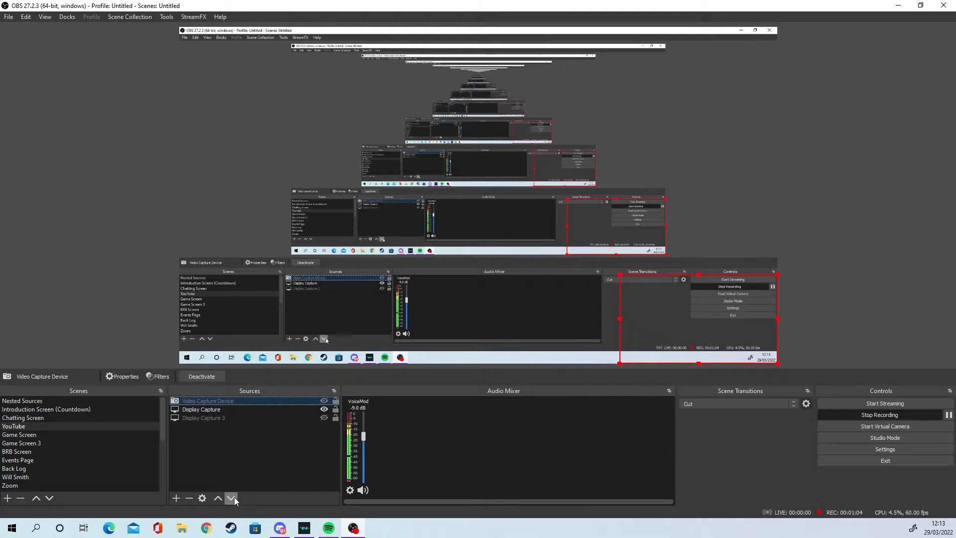
pyautogui.click(232, 498)
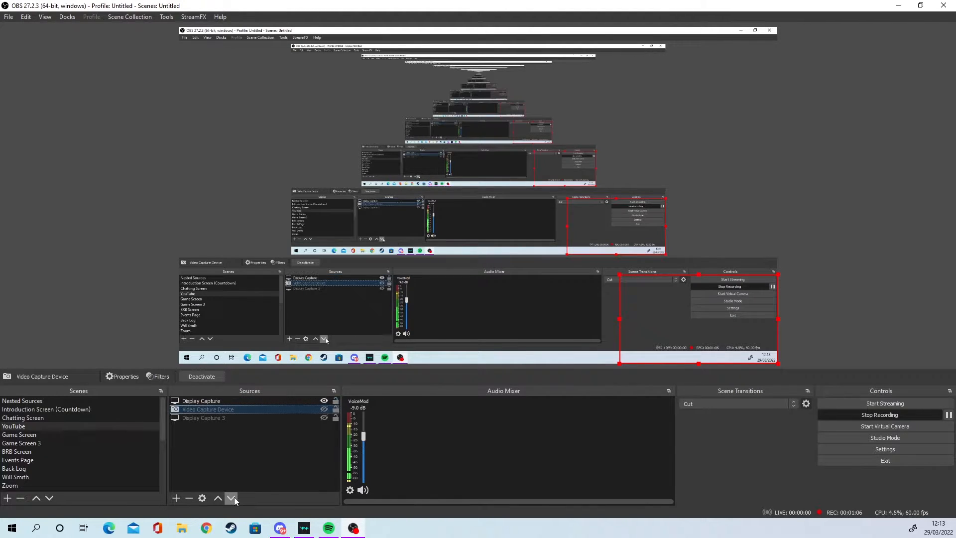
# - Hide and reshow the Display Capture source, and lock and unlock it to demonstrate both toggles
pyautogui.click(324, 401)
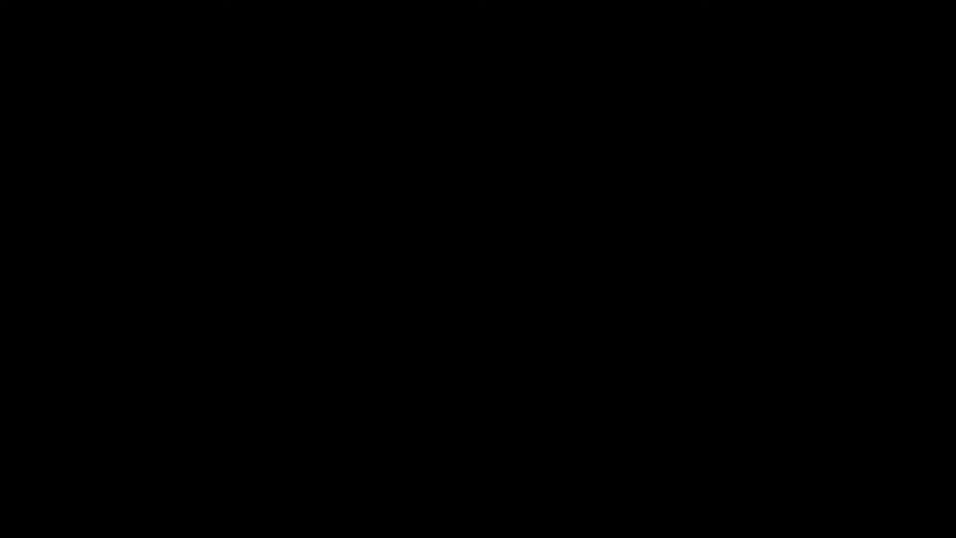
pyautogui.click(324, 402)
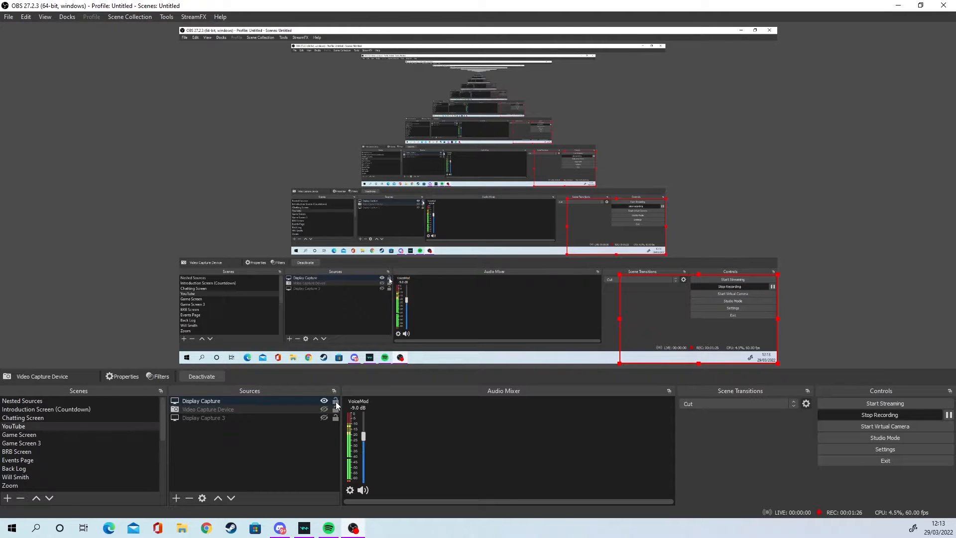
pyautogui.moveTo(298, 400)
pyautogui.mouseDown()
pyautogui.moveTo(298, 419)
pyautogui.moveTo(303, 402)
pyautogui.mouseUp()
pyautogui.click(479, 200)
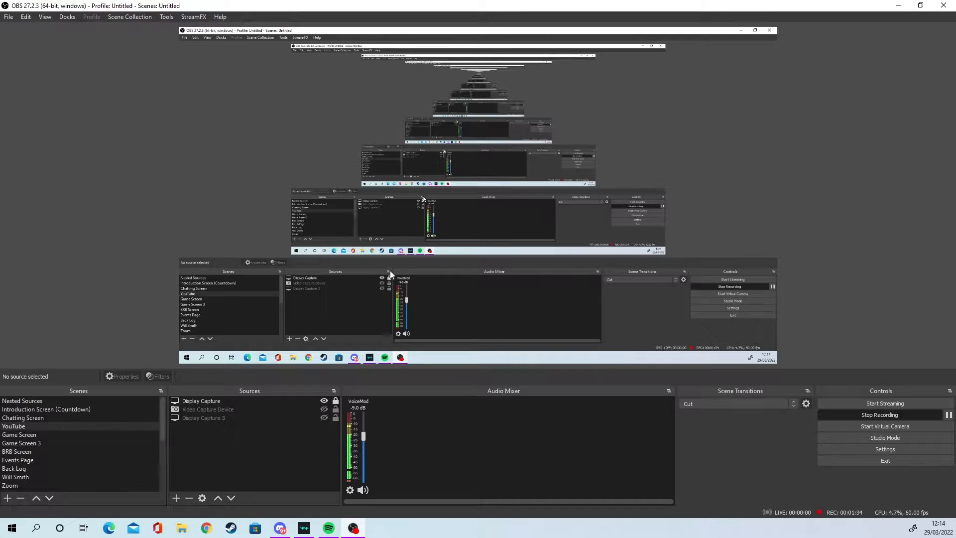
pyautogui.click(336, 401)
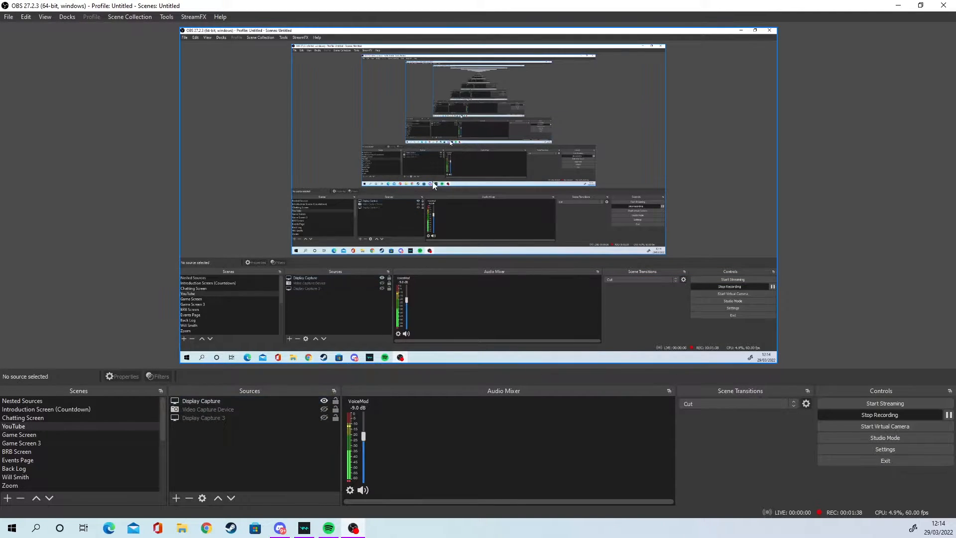
# - Select the display capture in the preview, try moving and resizing it, and deselect it
pyautogui.click(439, 185)
pyautogui.moveTo(383, 199); pyautogui.dragTo(479, 195)
pyautogui.moveTo(632, 195); pyautogui.dragTo(532, 197)
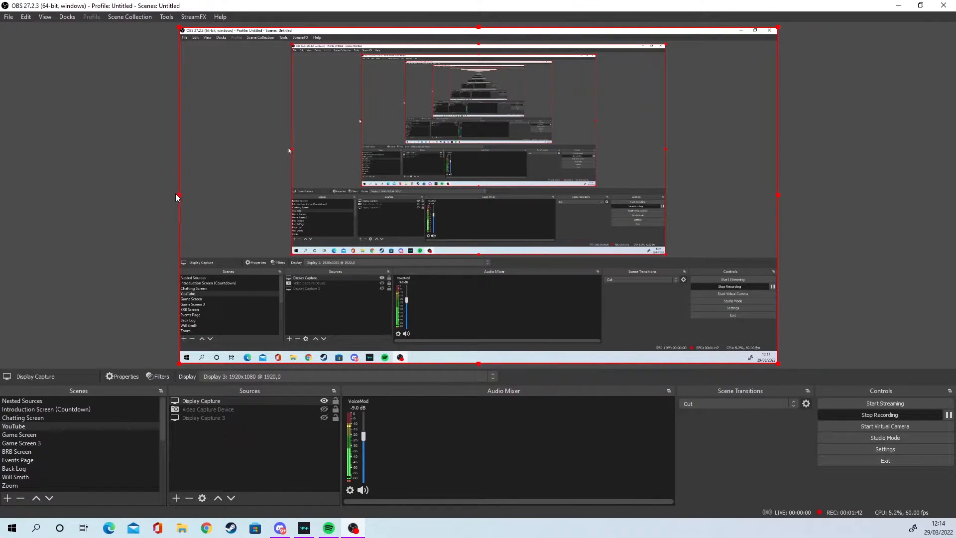
pyautogui.moveTo(180, 193); pyautogui.dragTo(349, 186)
pyautogui.moveTo(521, 132); pyautogui.dragTo(400, 197)
pyautogui.click(127, 304)
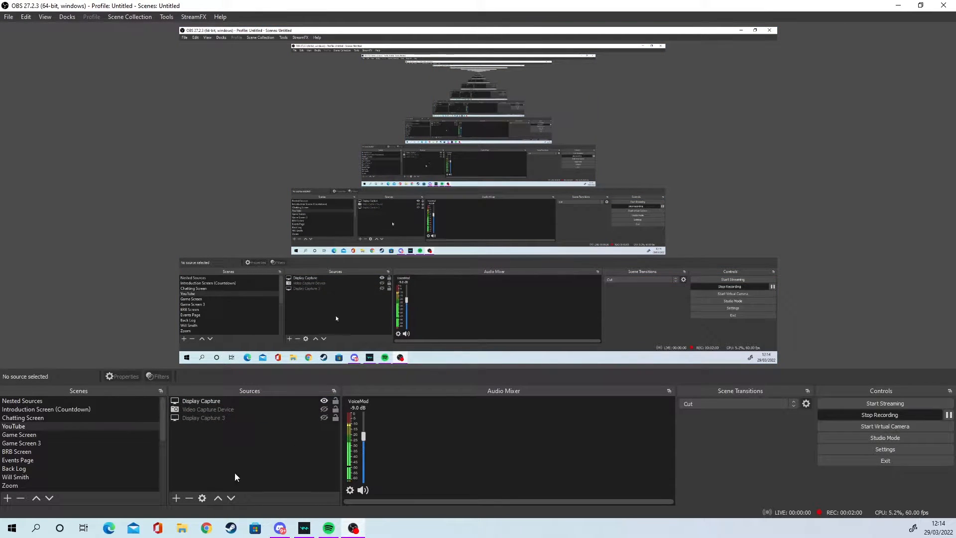
# - Create a new Audio Input Capture source and show its available input devices
pyautogui.click(178, 495)
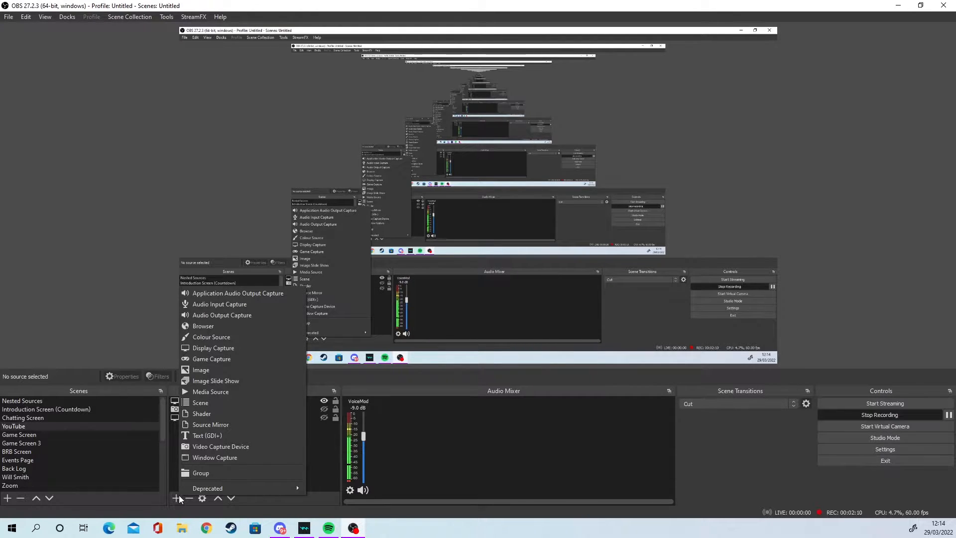
pyautogui.click(274, 304)
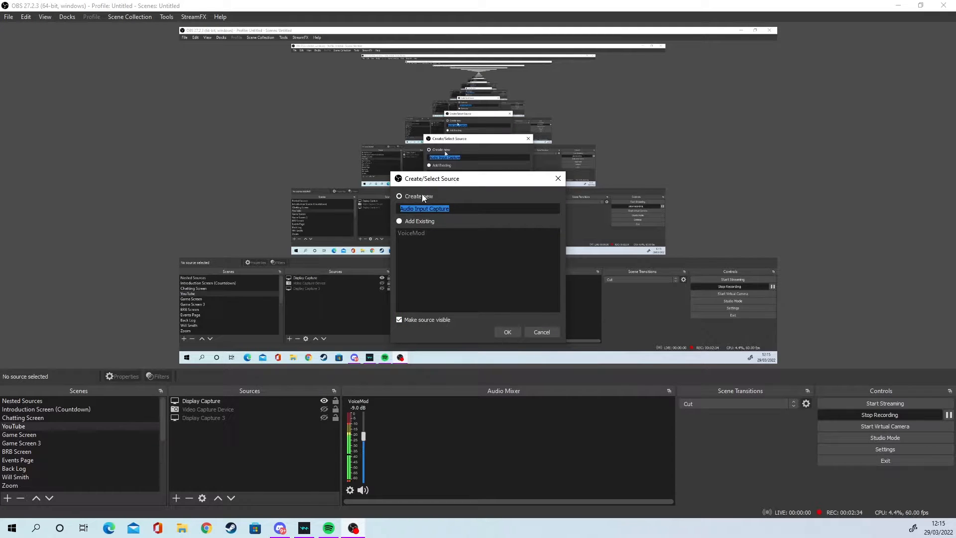
pyautogui.click(501, 331)
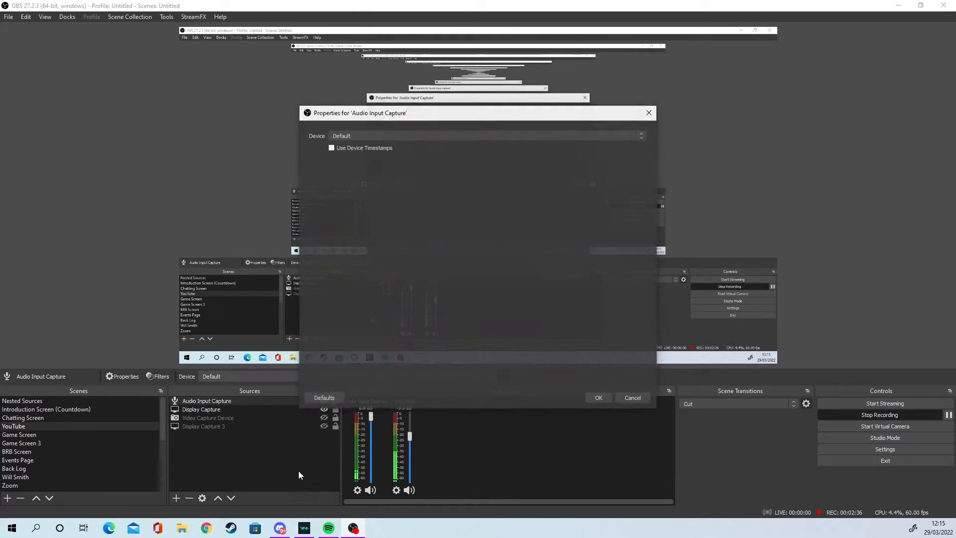
pyautogui.click(378, 135)
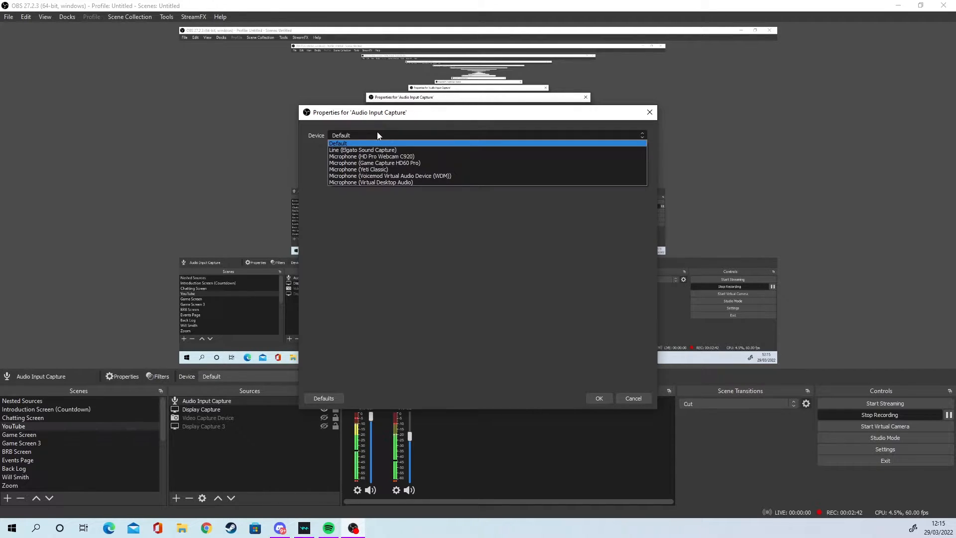
# - Remove the Audio Input Capture source from the YouTube scene
pyautogui.press('Delete')
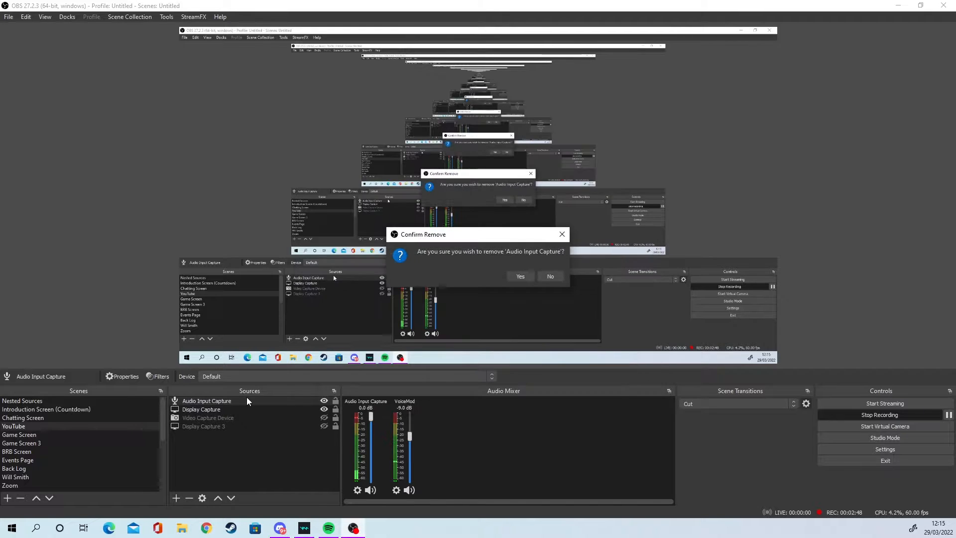
pyautogui.press('Return')
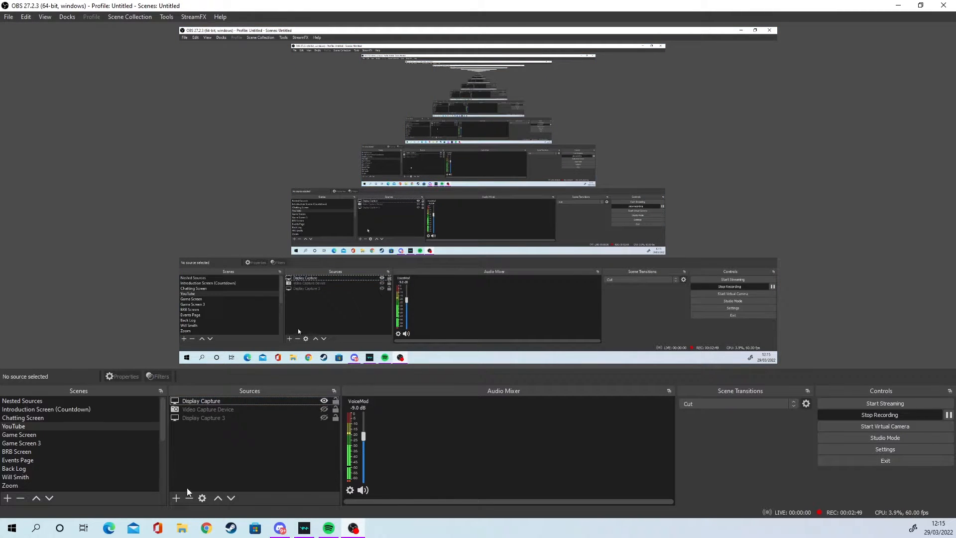
# - Look through the existing scenes offered for a Scene source and cancel without adding one
pyautogui.click(177, 498)
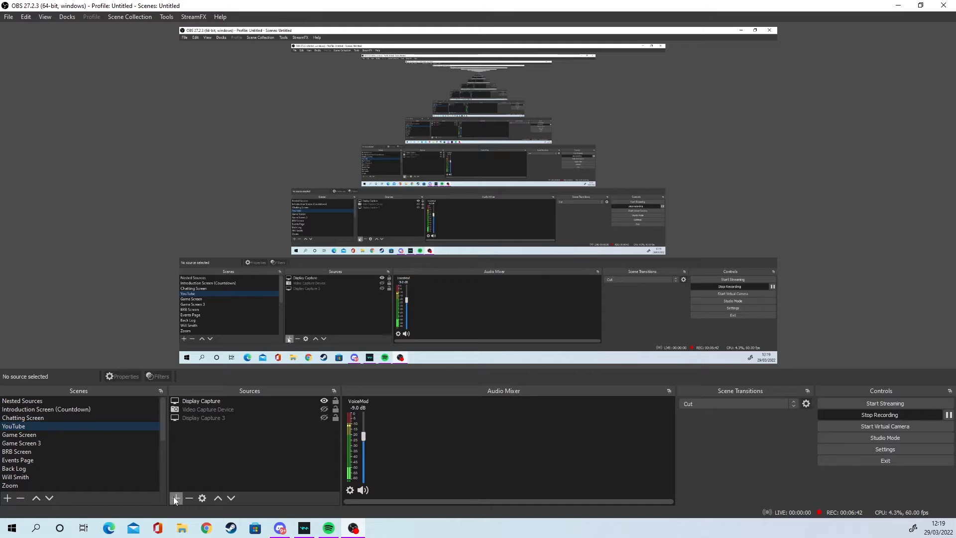
pyautogui.click(176, 498)
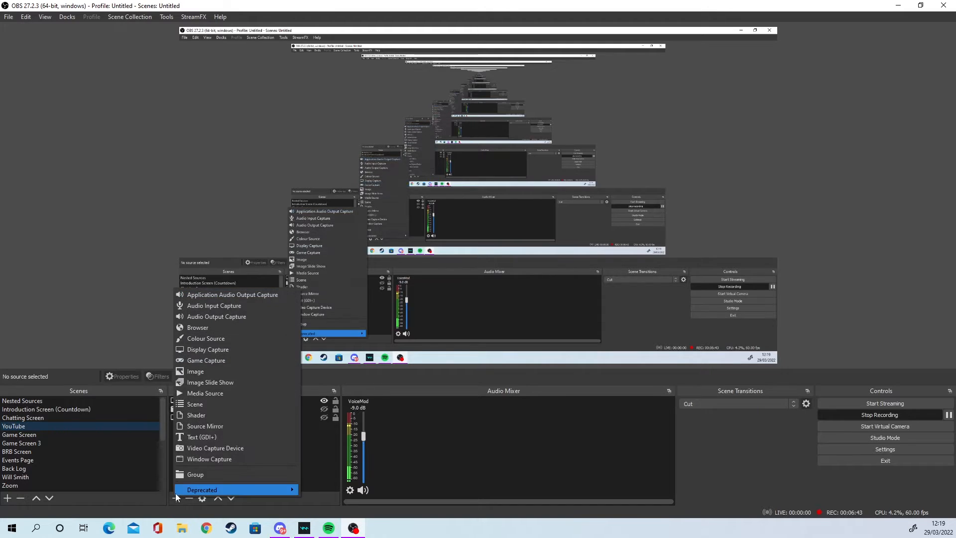
pyautogui.click(219, 406)
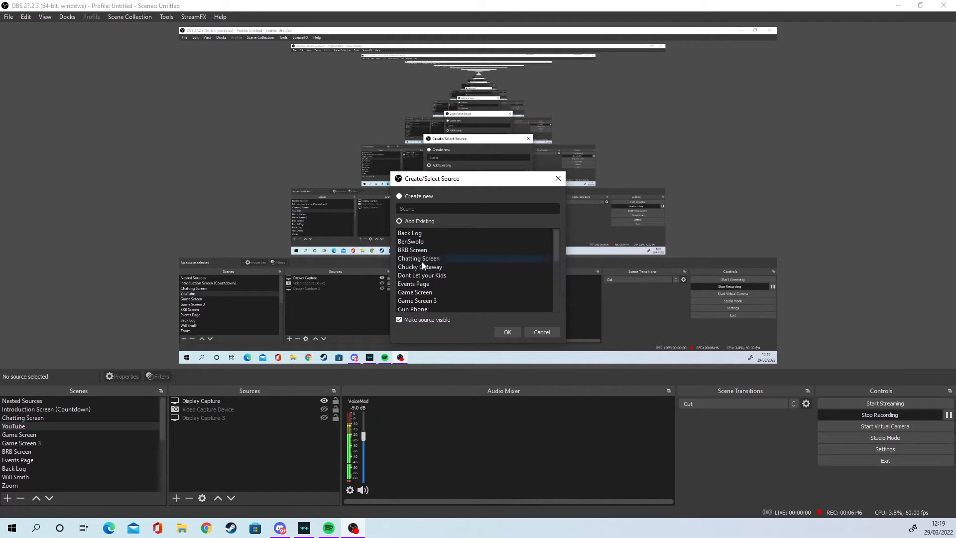
pyautogui.scroll(-3, 446, 299)
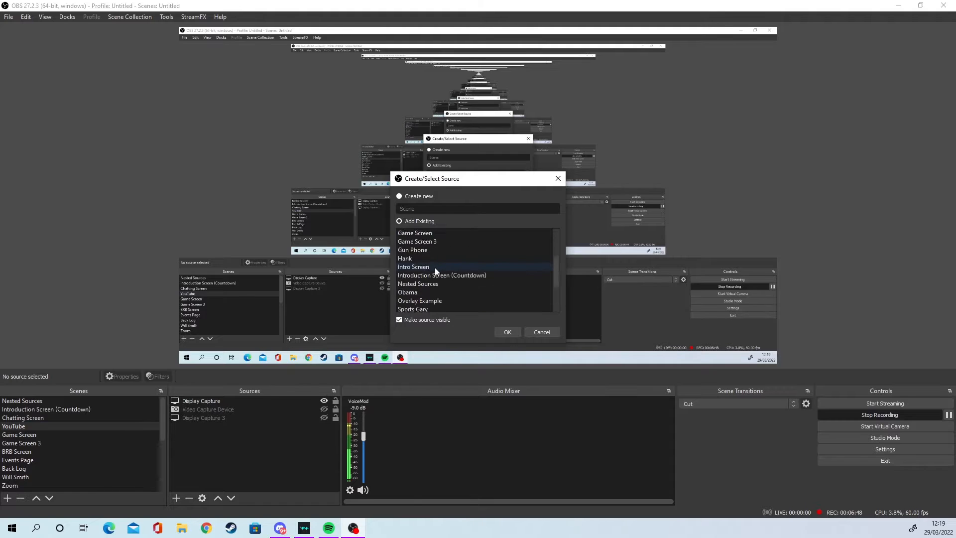
pyautogui.scroll(2, 435, 272)
pyautogui.scroll(-2, 429, 286)
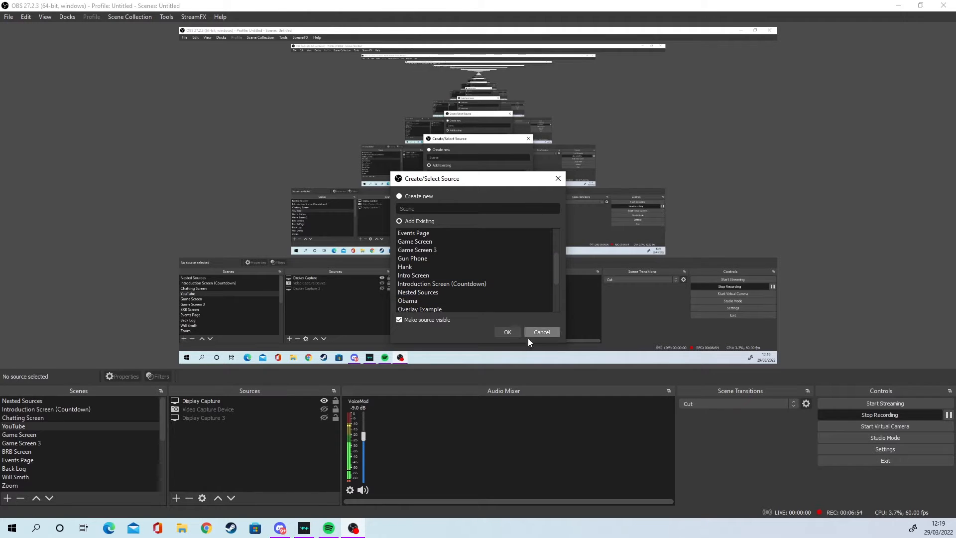
pyautogui.click(542, 332)
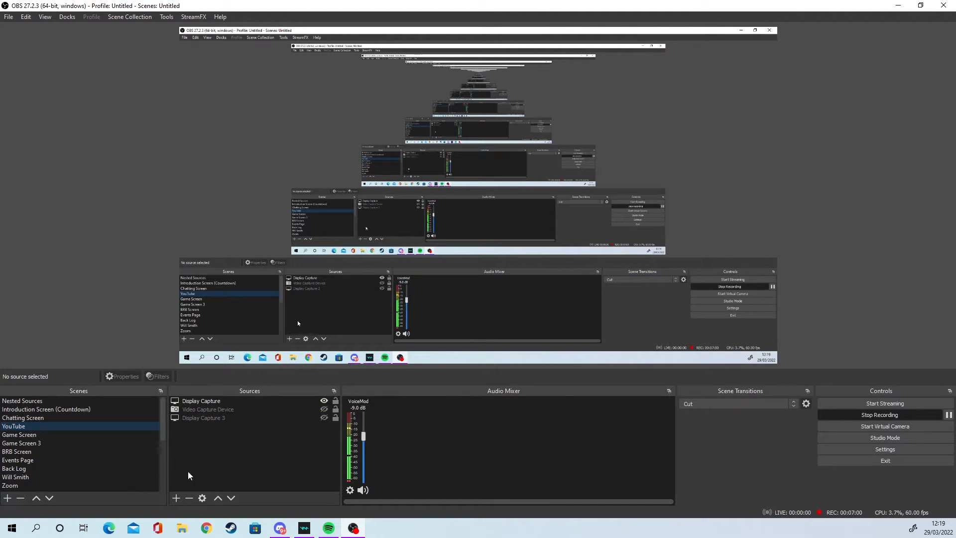
# - Create a new Text (GDI+) source with the text HELLO
pyautogui.click(176, 498)
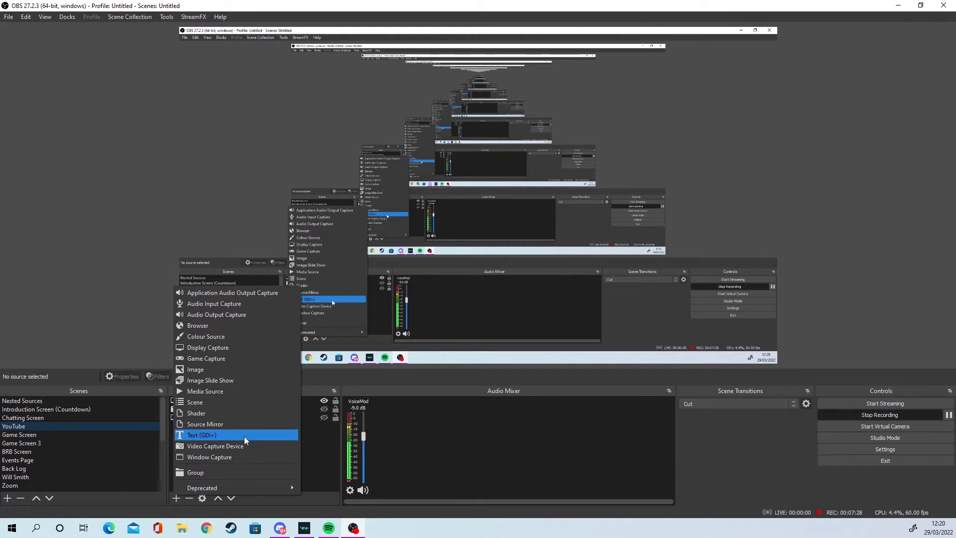
pyautogui.click(220, 434)
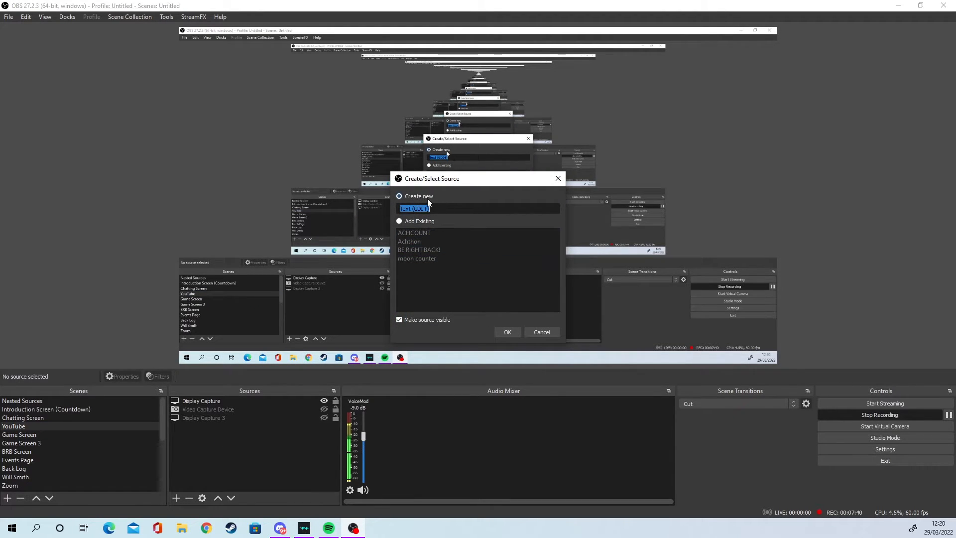
pyautogui.click(510, 332)
pyautogui.click(428, 366)
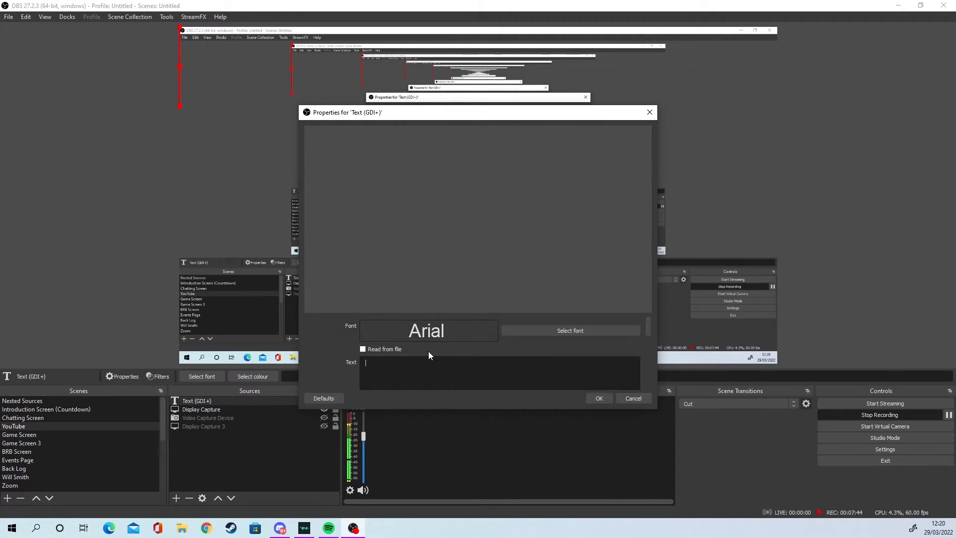
pyautogui.write('HEL;L')
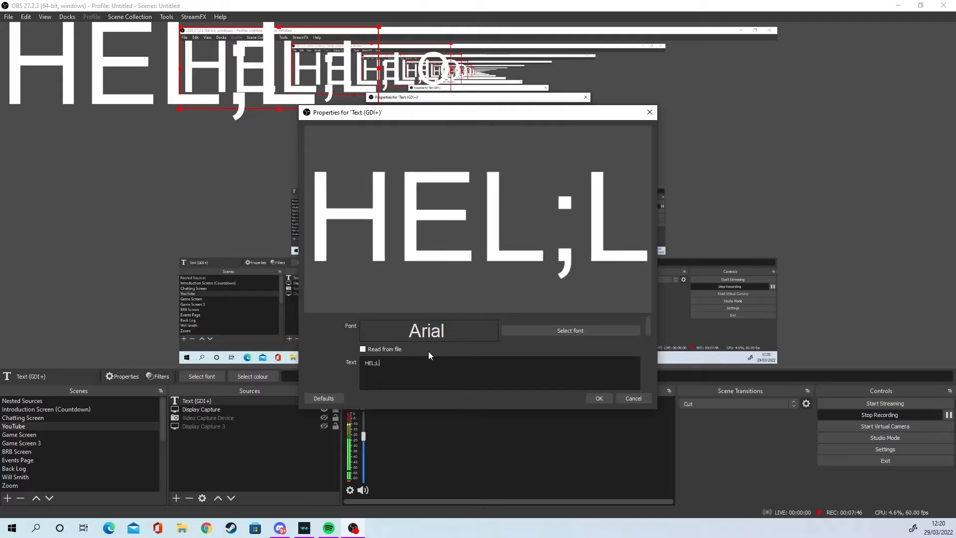
pyautogui.press('BackSpace')
pyautogui.press('BackSpace')
pyautogui.press('BackSpace')
pyautogui.write('E')
pyautogui.press('BackSpace')
pyautogui.write('K')
pyautogui.press('BackSpace')
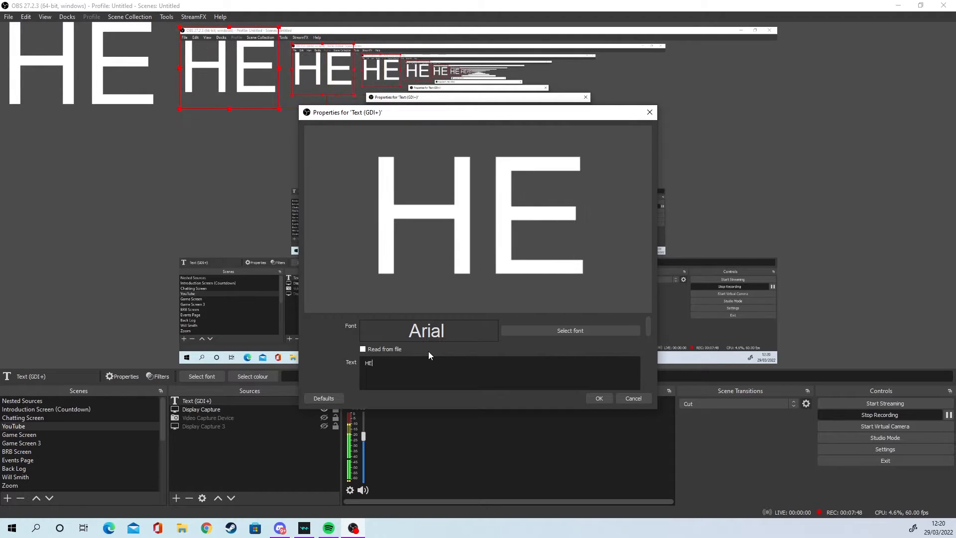
pyautogui.write('LLO')
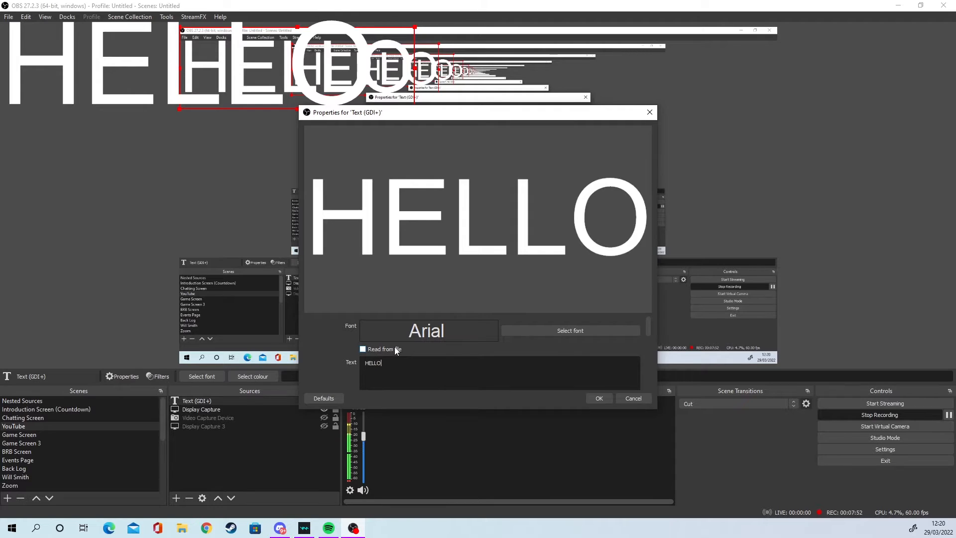
# - Check the Text Transform choices and switch the vertical text option on and back off
pyautogui.scroll(-3, 401, 351)
pyautogui.scroll(1, 408, 366)
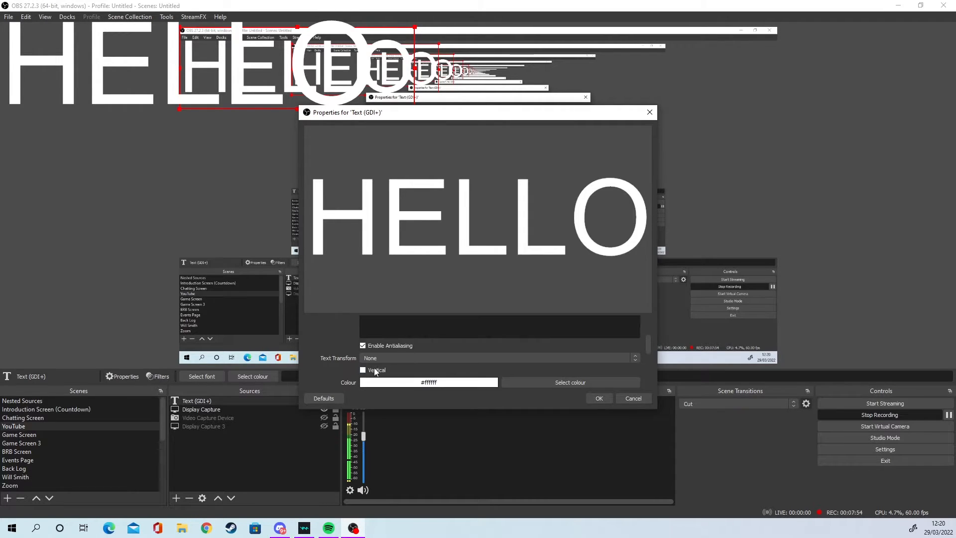
pyautogui.click(404, 357)
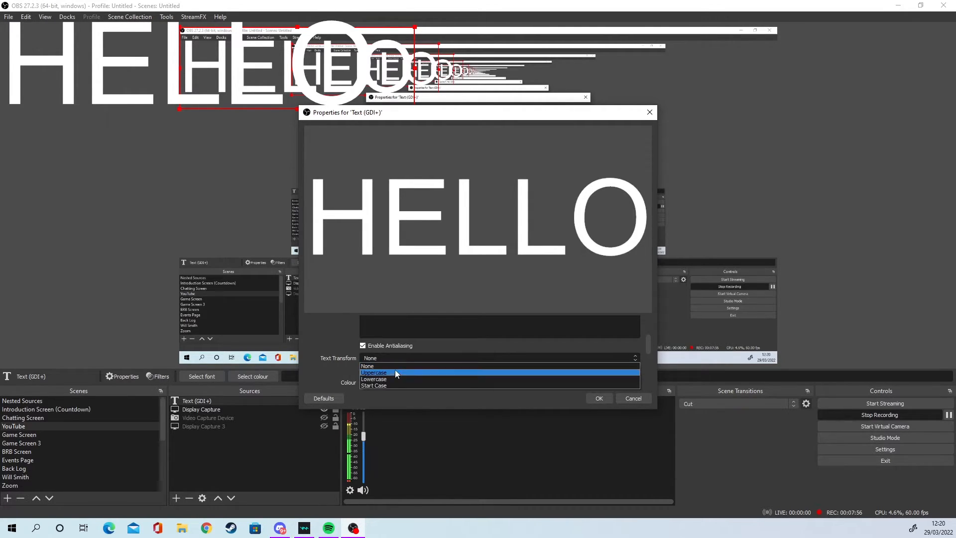
pyautogui.click(334, 344)
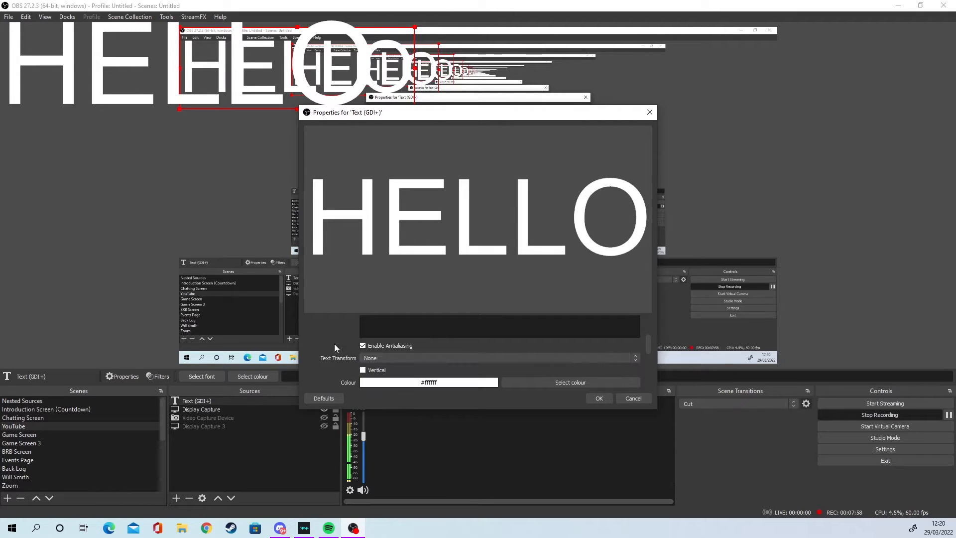
pyautogui.scroll(-1, 337, 347)
pyautogui.click(377, 341)
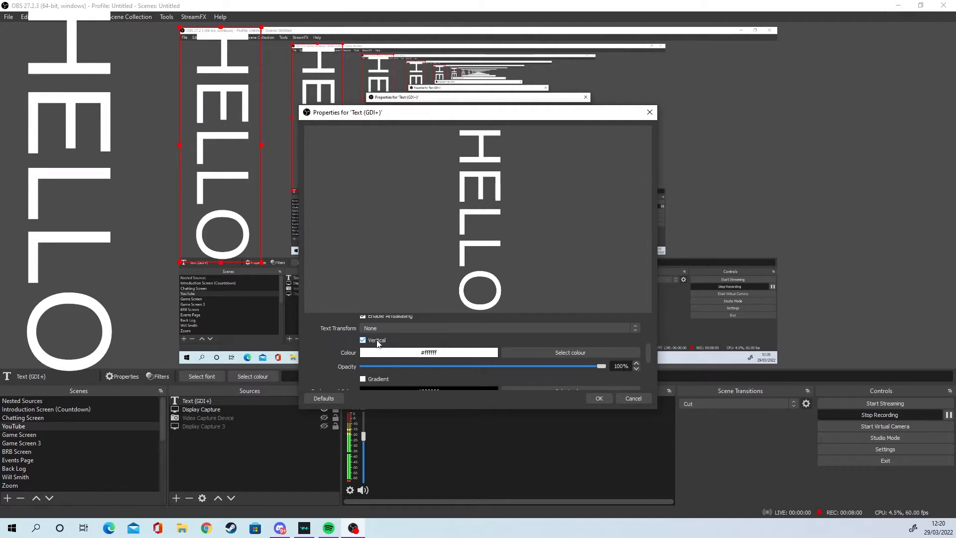
pyautogui.click(377, 341)
pyautogui.scroll(-1, 320, 347)
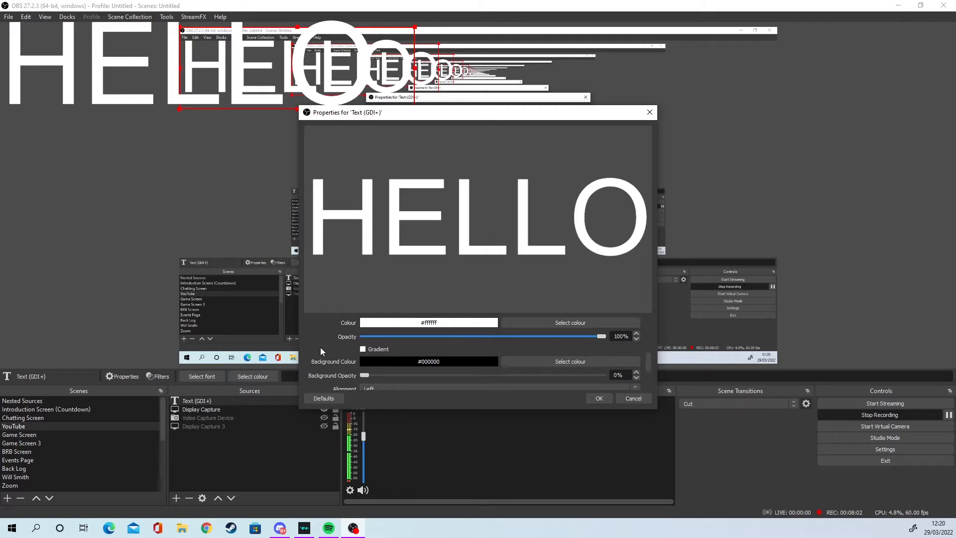
# - Try the text opacity and gradient settings, restore 100% opacity without gradient, and review the remaining text options
pyautogui.click(468, 340)
pyautogui.click(469, 340)
pyautogui.moveTo(597, 337)
pyautogui.mouseDown()
pyautogui.moveTo(488, 339)
pyautogui.moveTo(604, 340)
pyautogui.mouseUp()
pyautogui.click(378, 350)
pyautogui.click(378, 350)
pyautogui.scroll(-3, 339, 353)
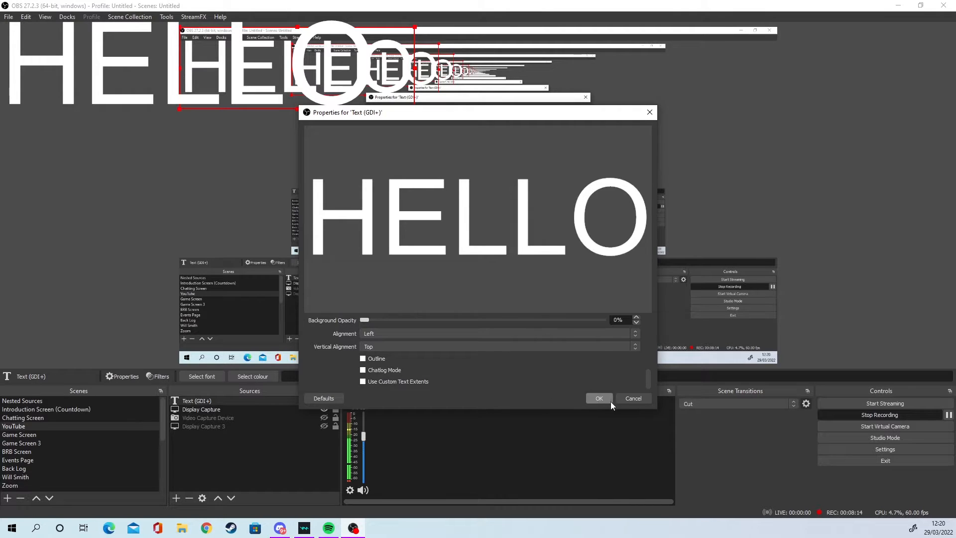
# - Discard the text property changes and remove the Text (GDI+) source
pyautogui.click(631, 398)
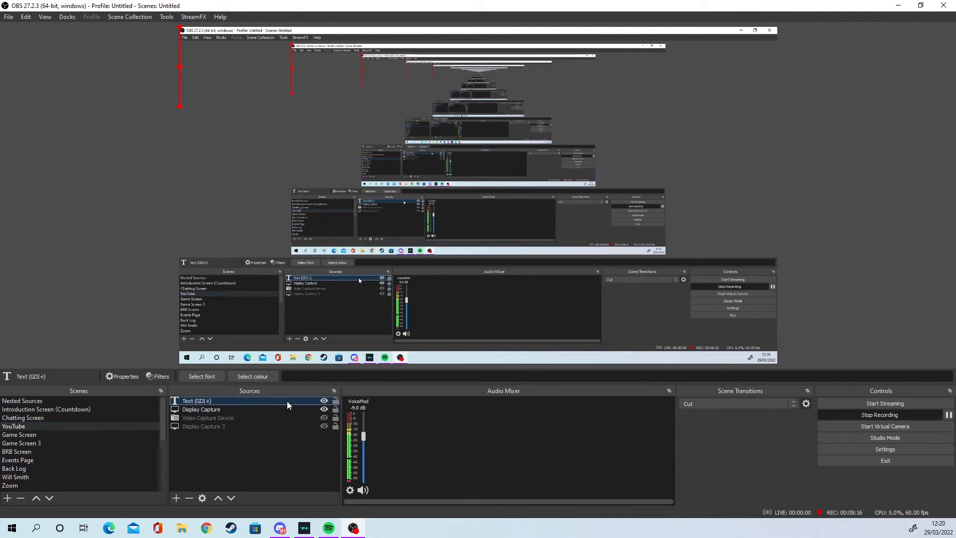
pyautogui.press('Delete')
pyautogui.press('Return')
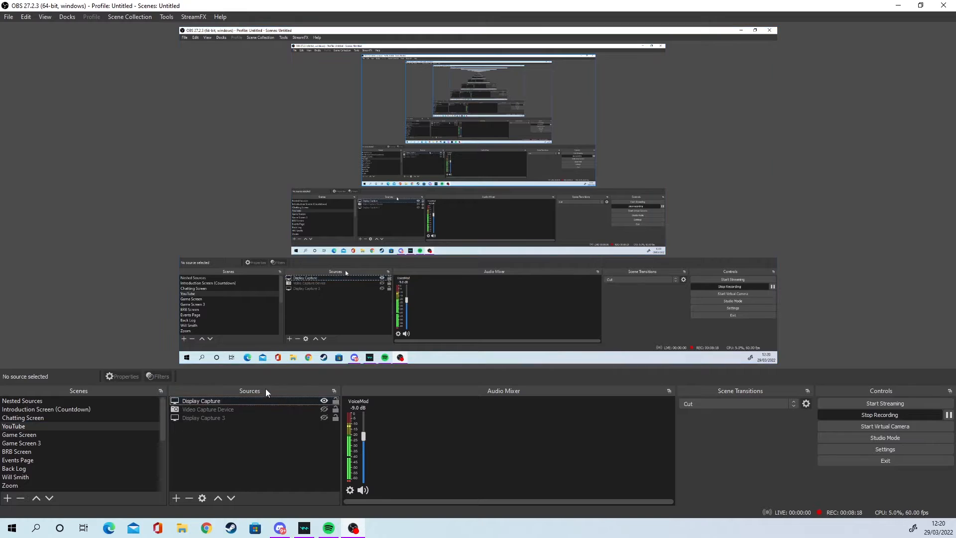
# - Create a new Video Capture Device source and remove it from the scene again
pyautogui.click(176, 498)
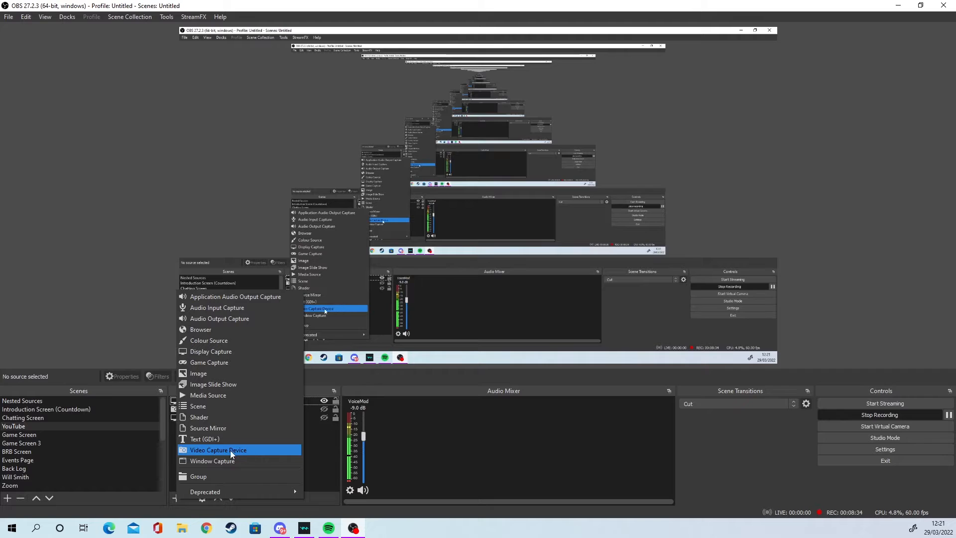
pyautogui.click(245, 450)
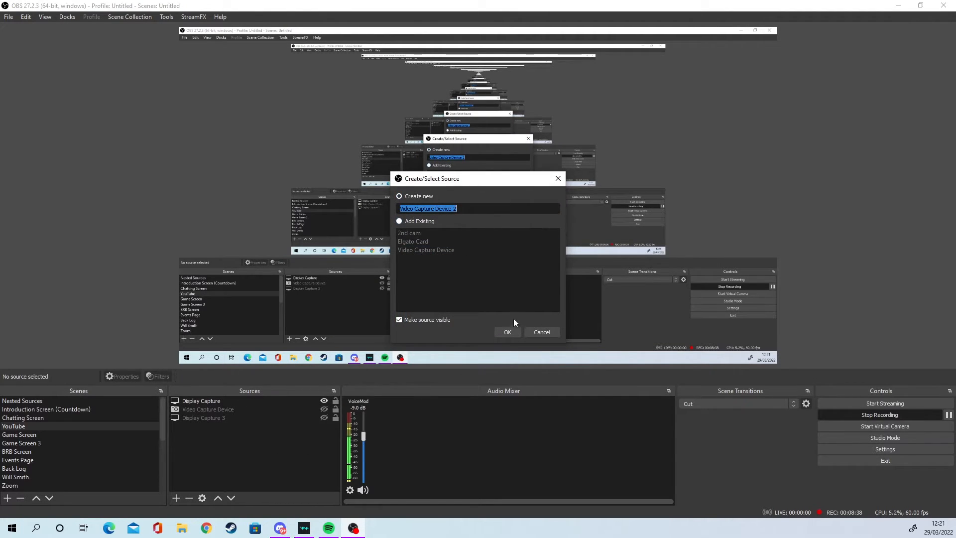
pyautogui.click(508, 330)
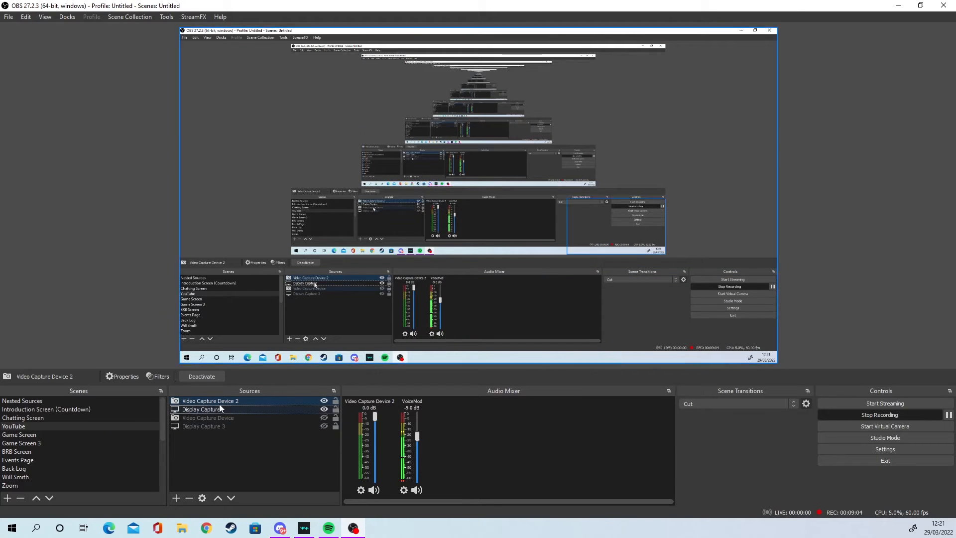
pyautogui.click(225, 403)
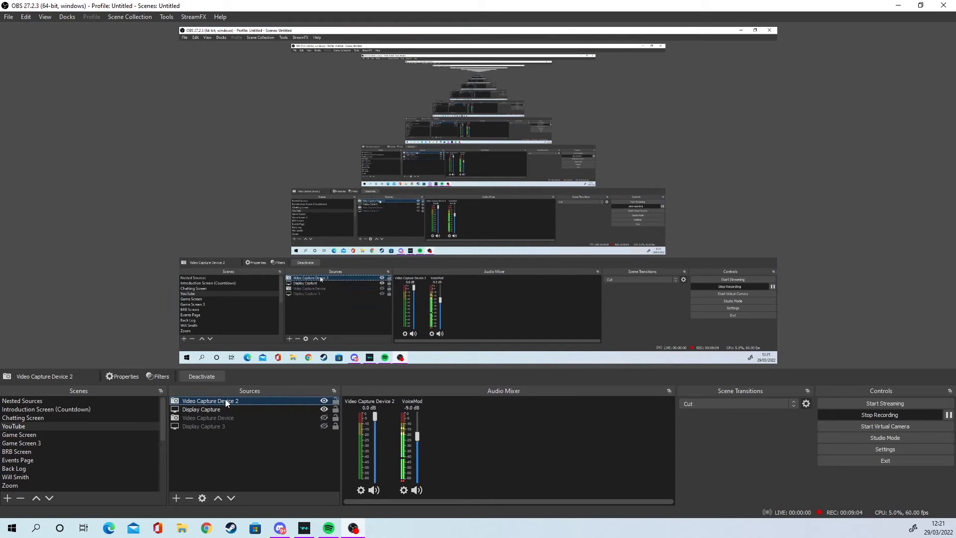
pyautogui.press('Delete')
pyautogui.press('Return')
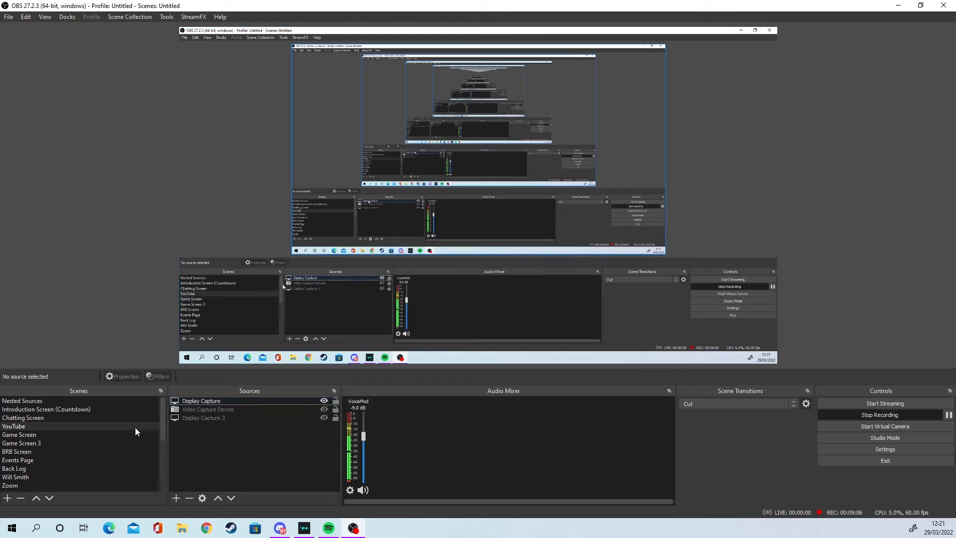
# - Create a new Window Capture source in the YouTube scene
pyautogui.click(177, 498)
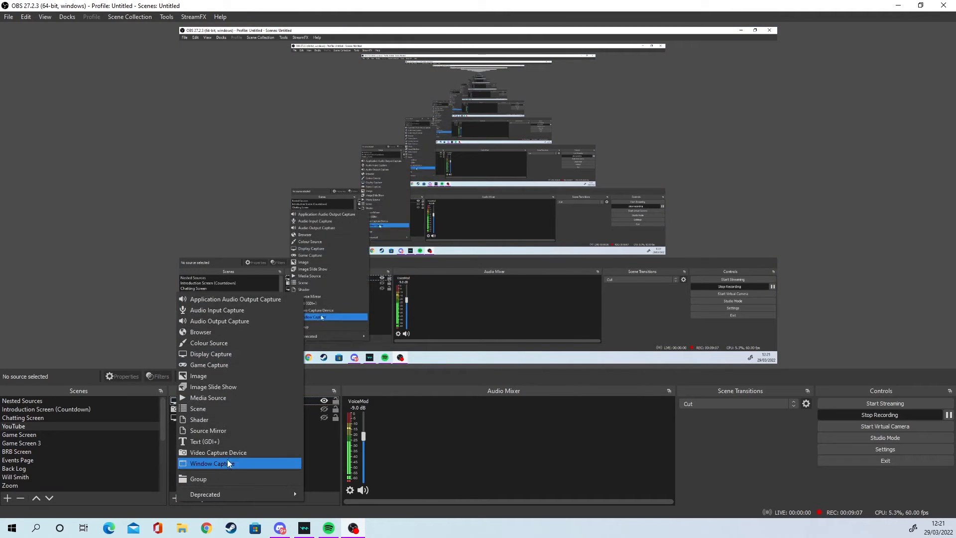
pyautogui.click(255, 462)
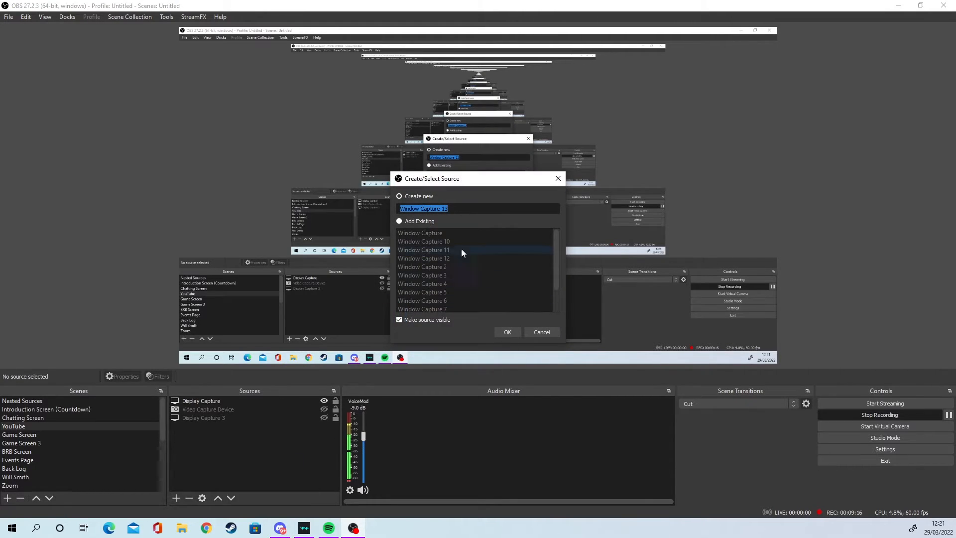
pyautogui.click(515, 329)
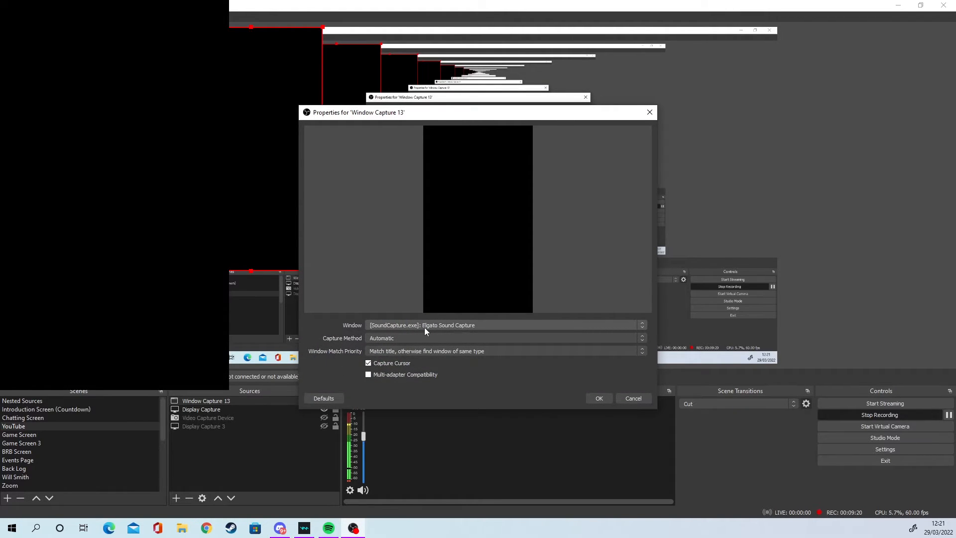
# - Check the window, capture method and window match priority choices of the window capture, keeping Automatic as the capture method
pyautogui.click(479, 325)
pyautogui.click(477, 325)
pyautogui.click(406, 339)
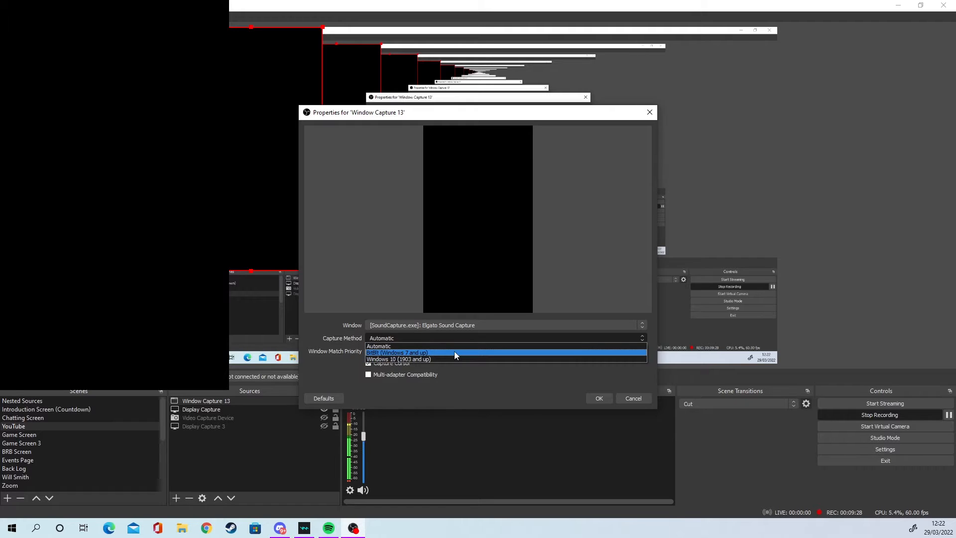
pyautogui.click(402, 346)
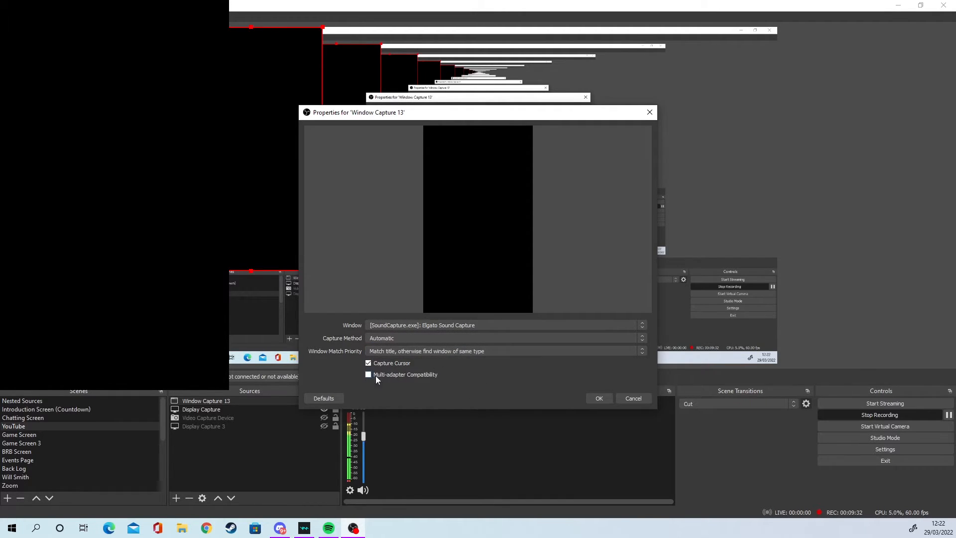
pyautogui.click(480, 351)
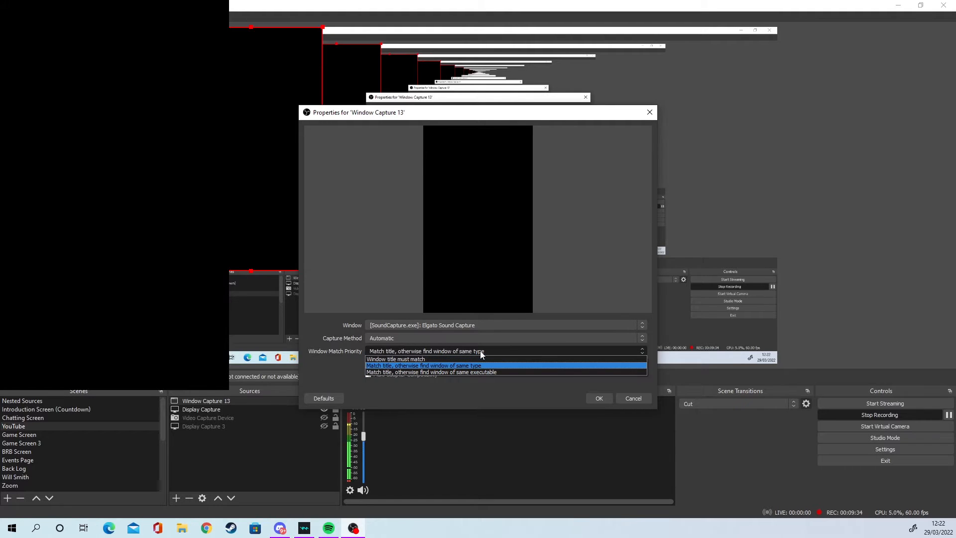
pyautogui.click(480, 351)
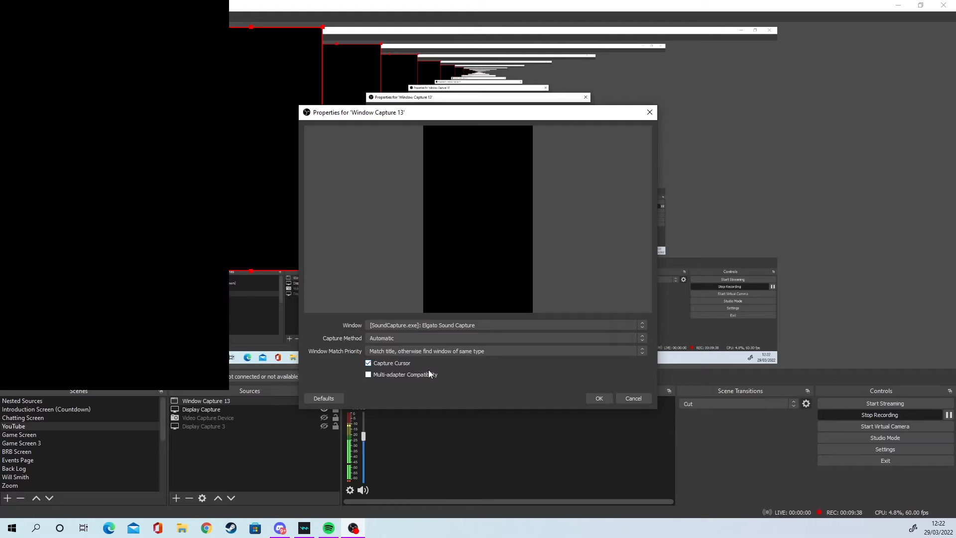
# - Cancel the window capture properties and remove the new Window Capture source
pyautogui.click(629, 401)
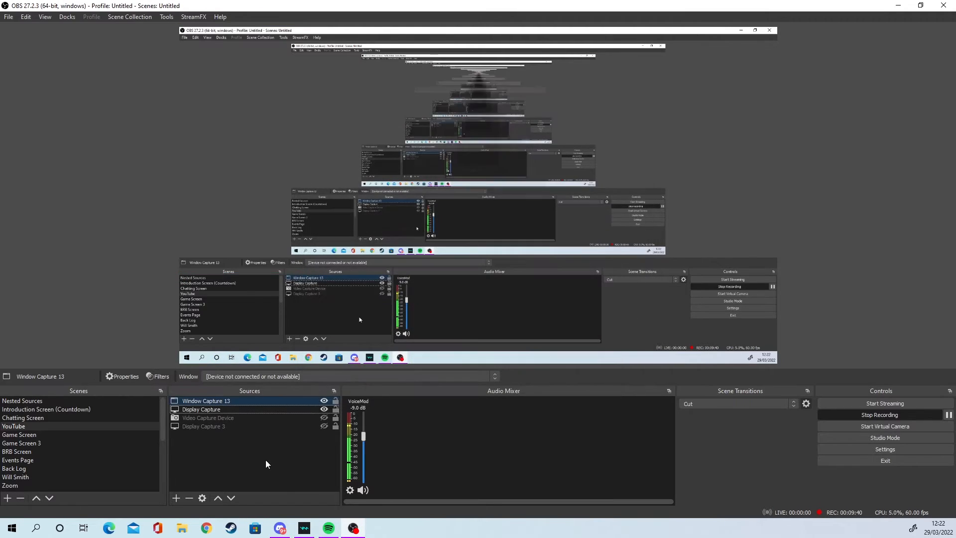
pyautogui.press('Delete')
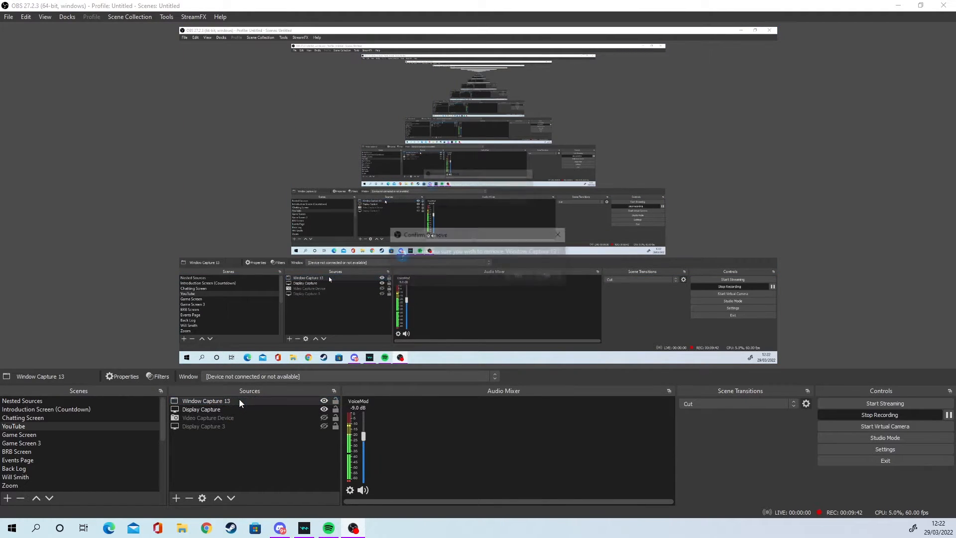
pyautogui.press('Return')
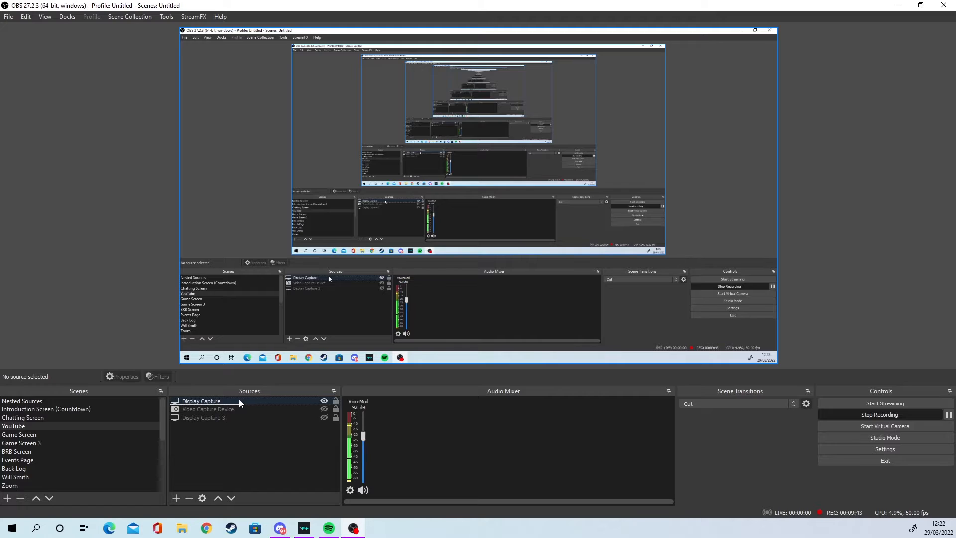
# - Create a new group named Group and move the Display Capture and Video Capture Device sources into it
pyautogui.click(177, 498)
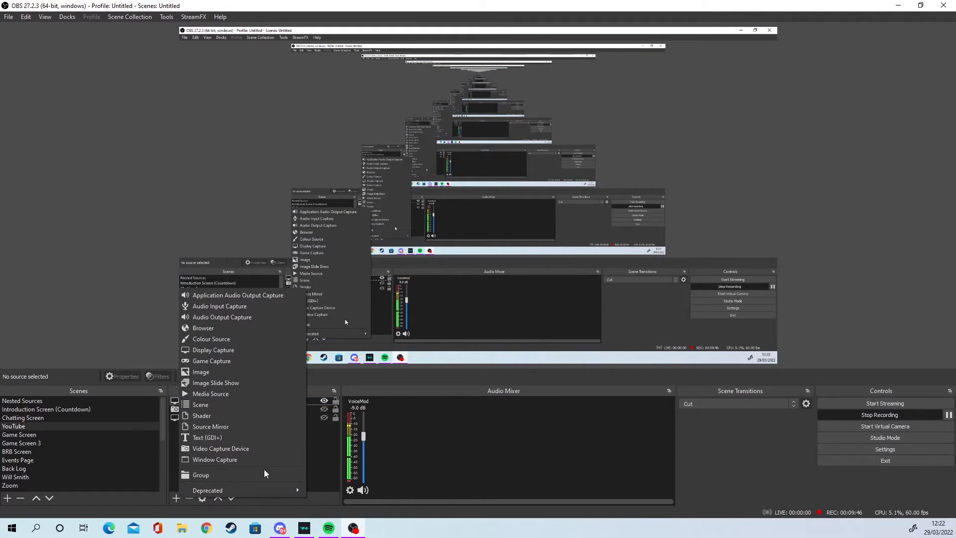
pyautogui.click(210, 476)
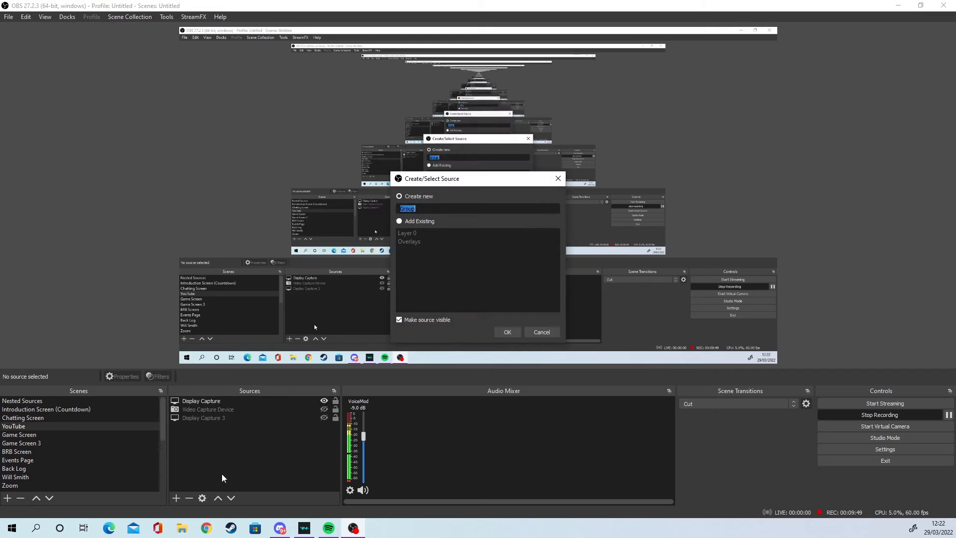
pyautogui.click(508, 333)
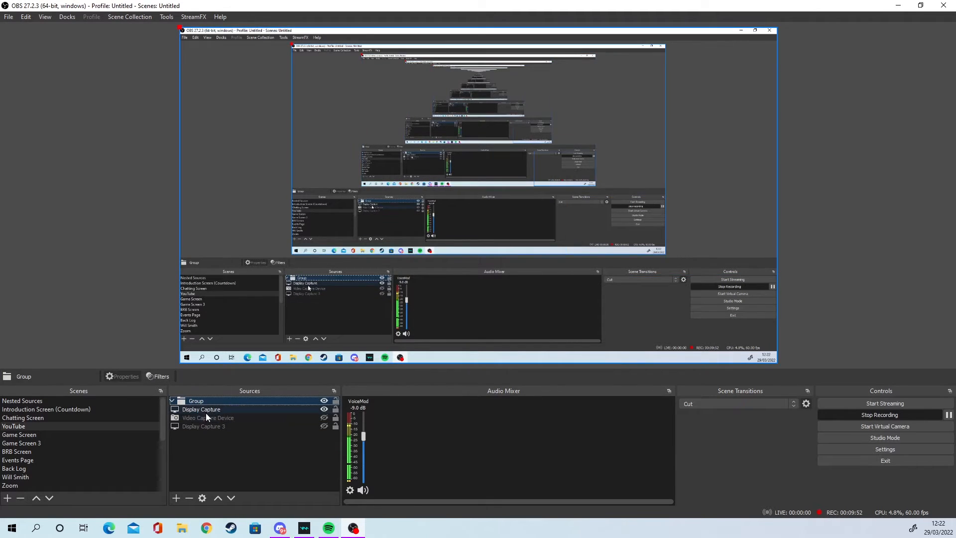
pyautogui.moveTo(205, 412); pyautogui.dragTo(224, 400)
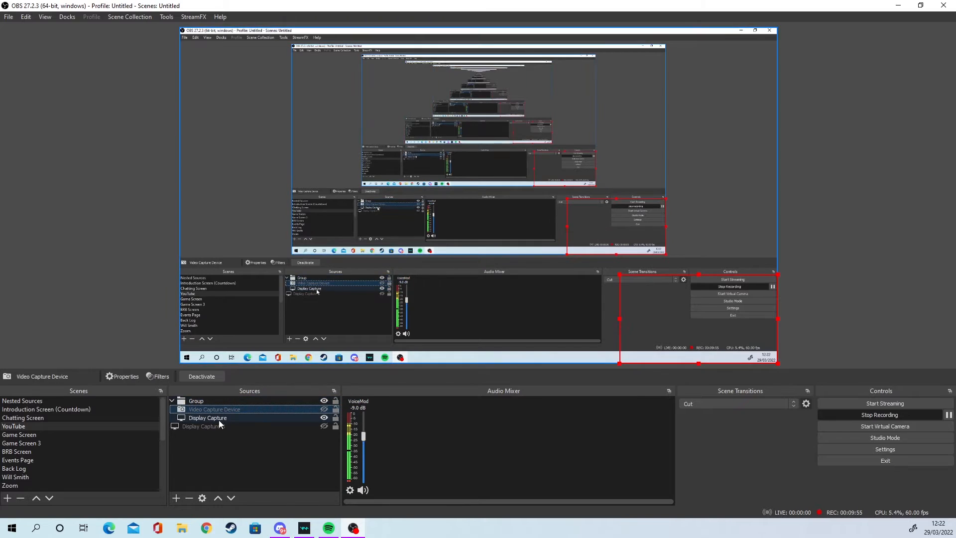
# - Collapse and expand the group to check its contents, and look over the available source types again
pyautogui.click(172, 401)
pyautogui.click(171, 401)
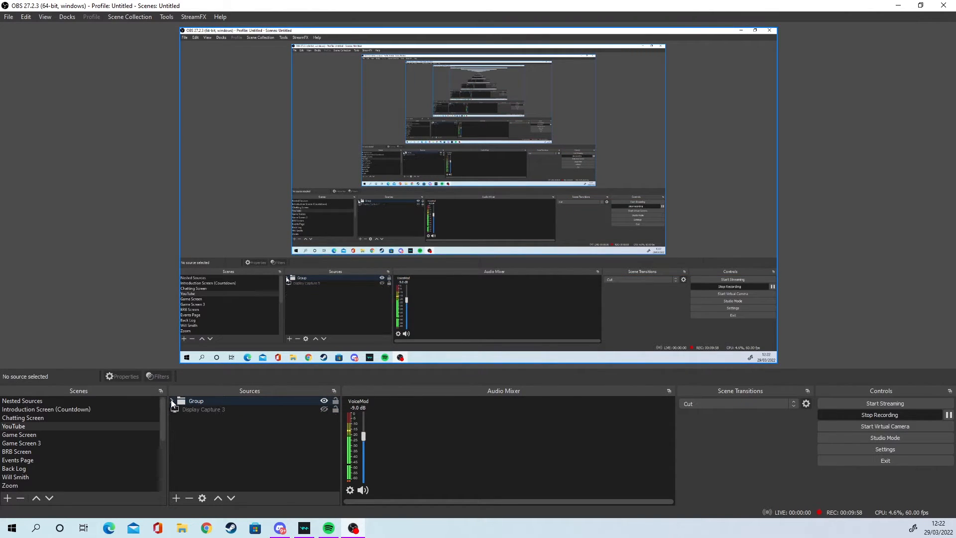
pyautogui.click(172, 401)
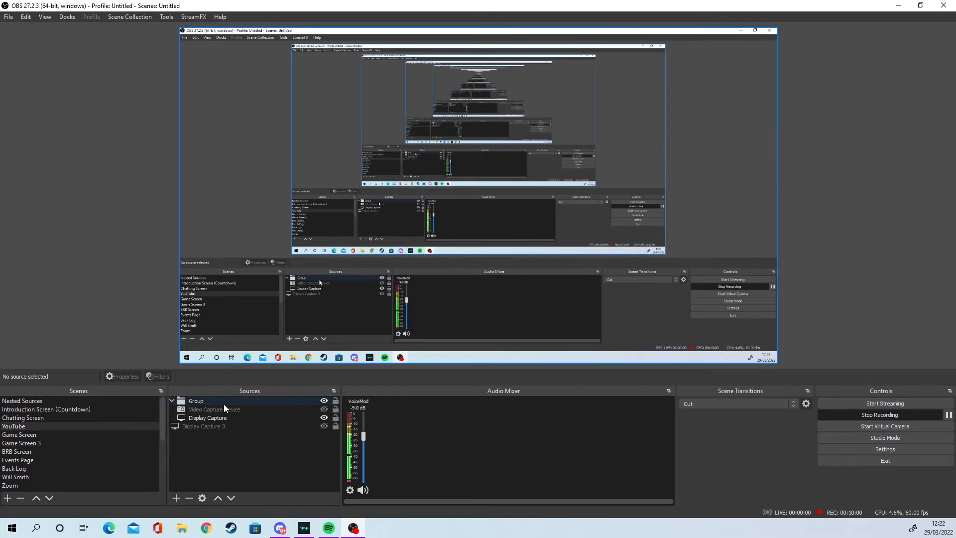
pyautogui.click(198, 401)
pyautogui.click(176, 498)
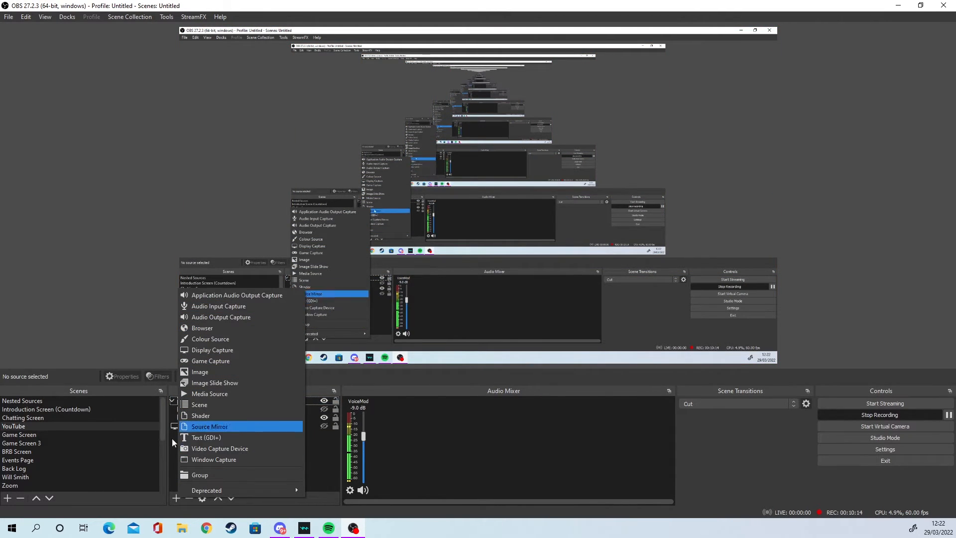
pyautogui.click(317, 450)
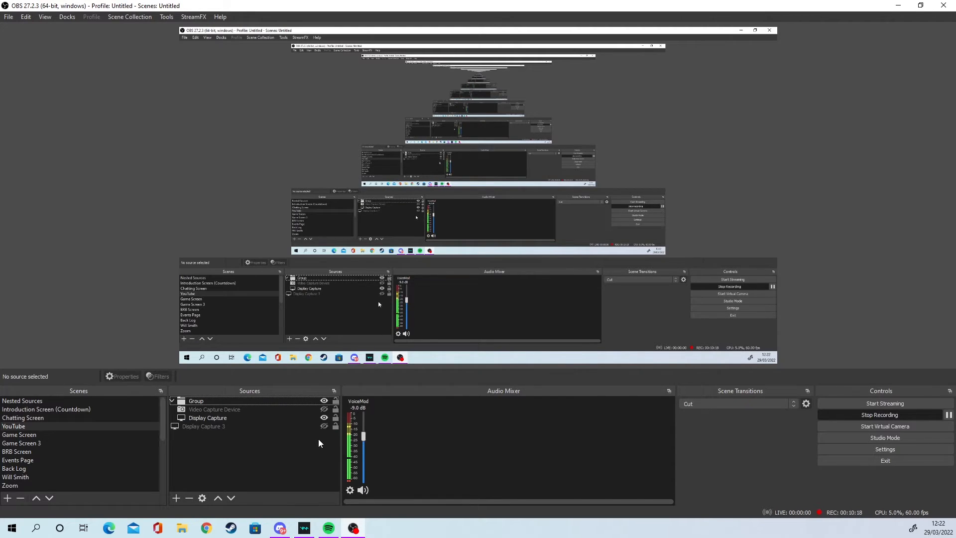
# - View the properties of the grouped Video Capture Device and Display Capture sources and close them without changes
pyautogui.click(202, 498)
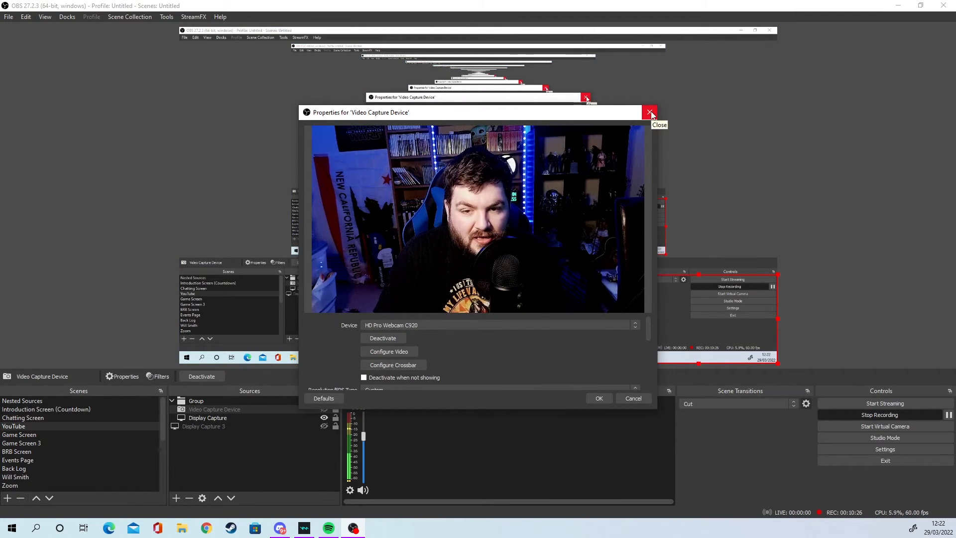
pyautogui.click(651, 113)
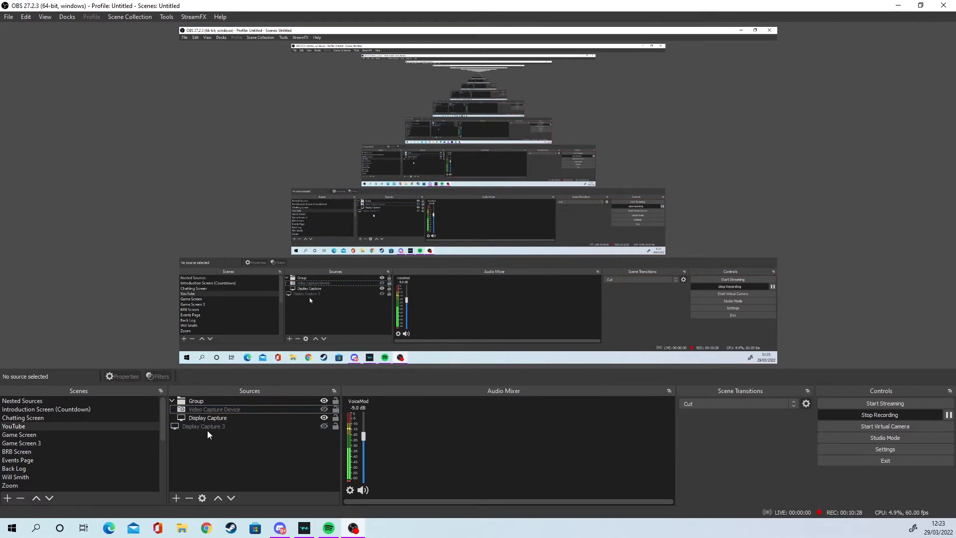
pyautogui.click(208, 417)
pyautogui.rightClick(207, 417)
pyautogui.click(235, 412)
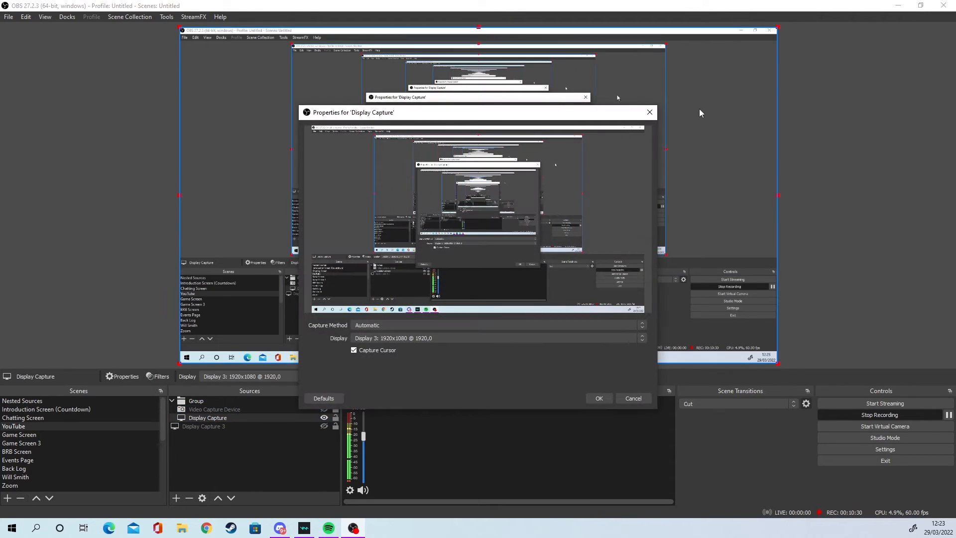
pyautogui.click(650, 112)
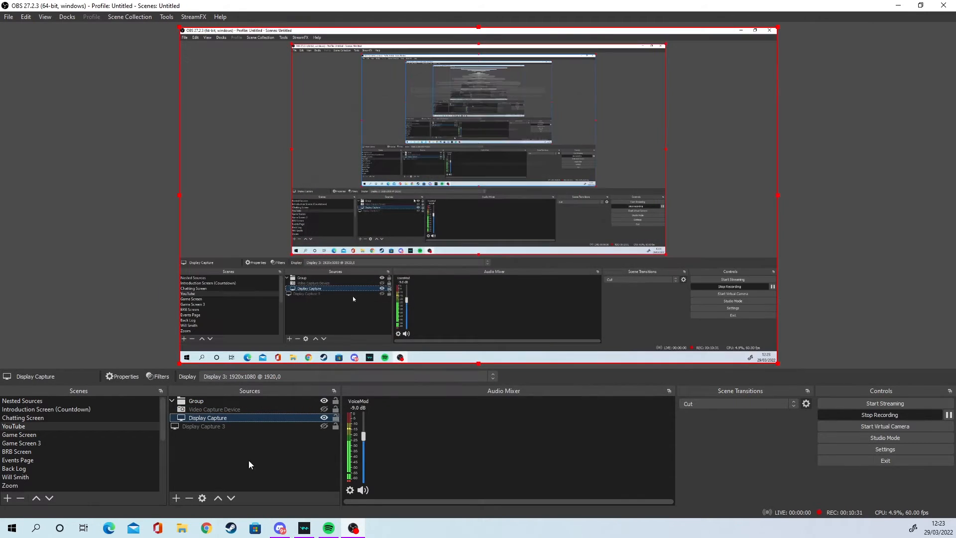
pyautogui.rightClick(228, 415)
pyautogui.click(258, 407)
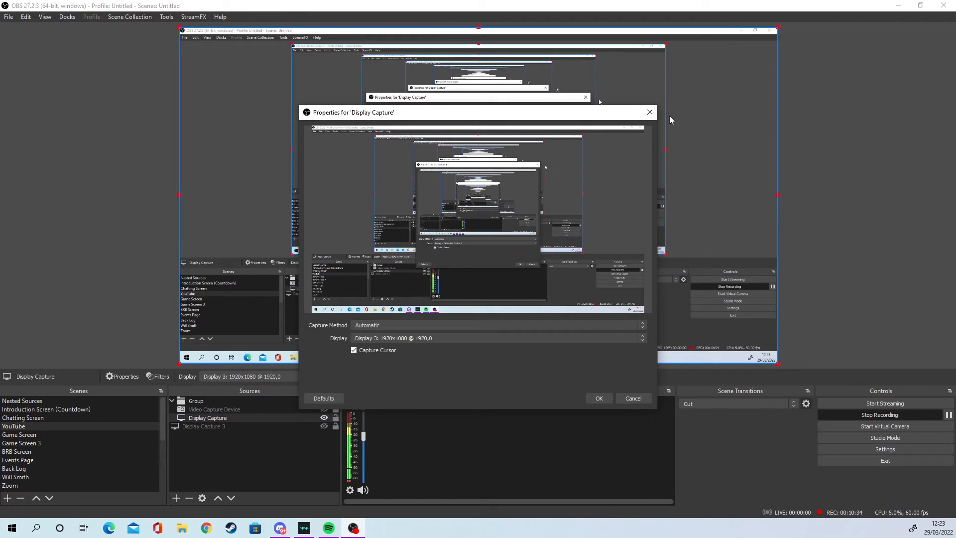
pyautogui.click(650, 112)
pyautogui.click(198, 436)
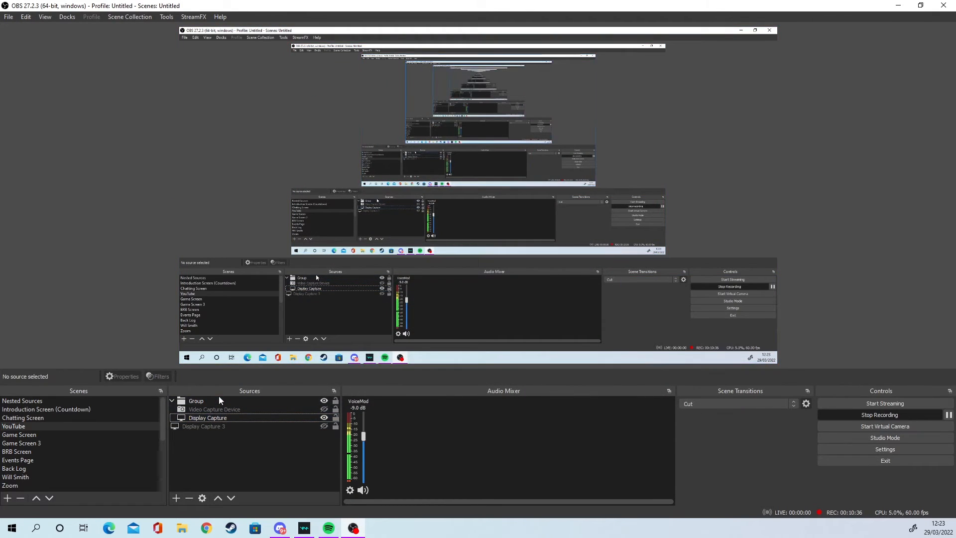
# - Set the colour of the Display Capture source in the group to green
pyautogui.click(217, 409)
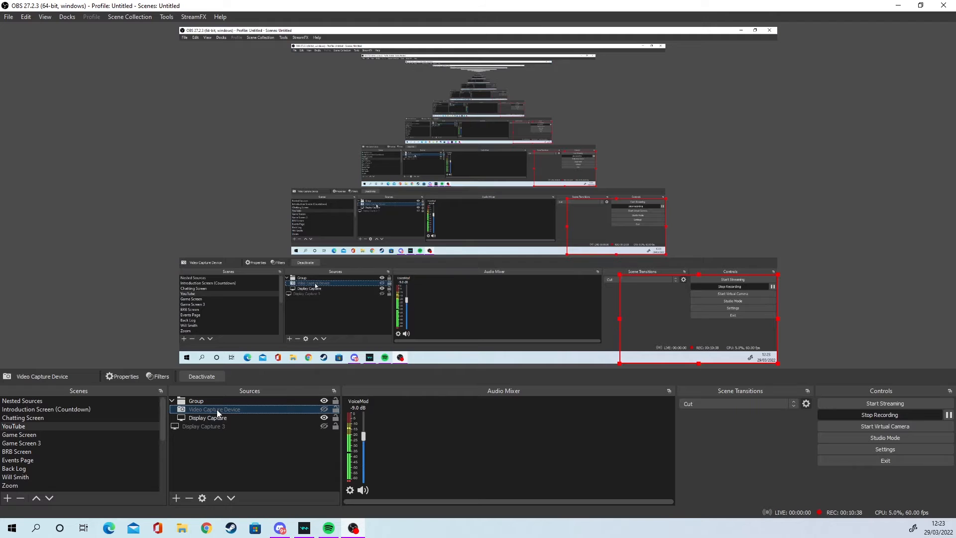
pyautogui.click(213, 419)
pyautogui.rightClick(213, 421)
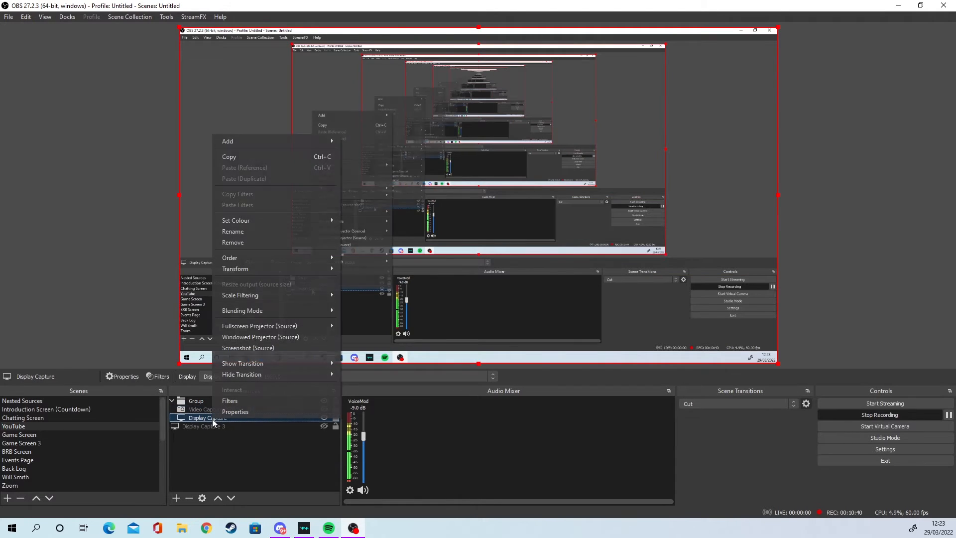
pyautogui.moveTo(277, 141)
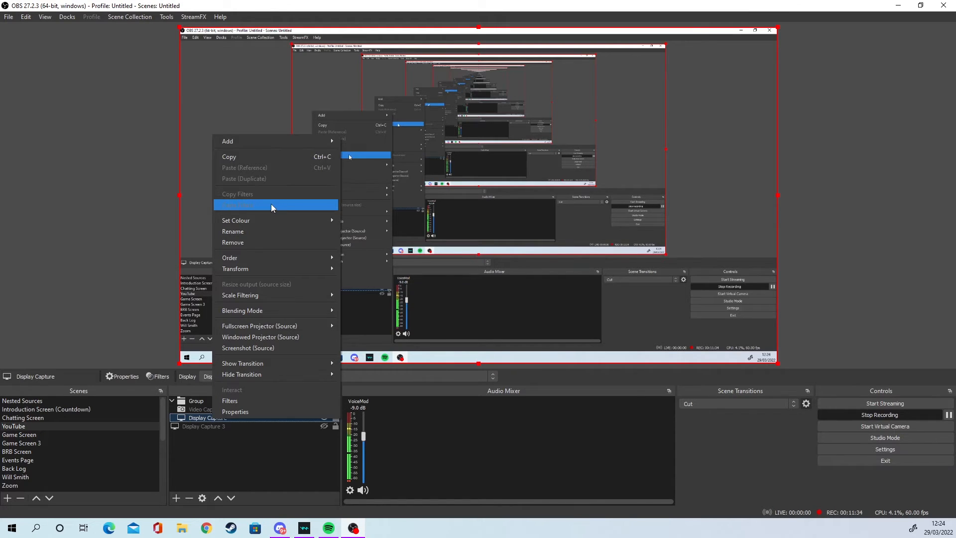
pyautogui.moveTo(272, 217)
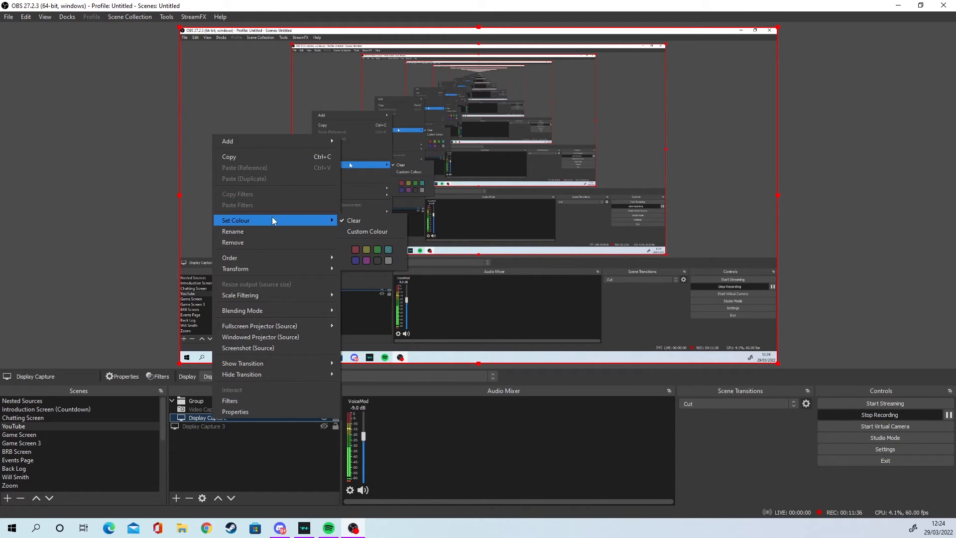
pyautogui.click(378, 250)
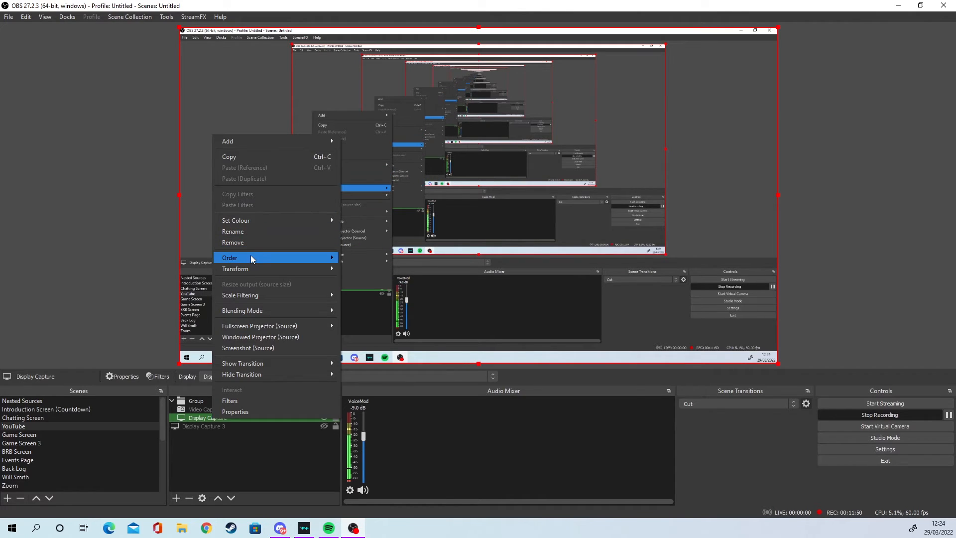
# - Look over the order, transform, scale filtering, blending mode and projector options of the grouped Display Capture source
pyautogui.moveTo(250, 255)
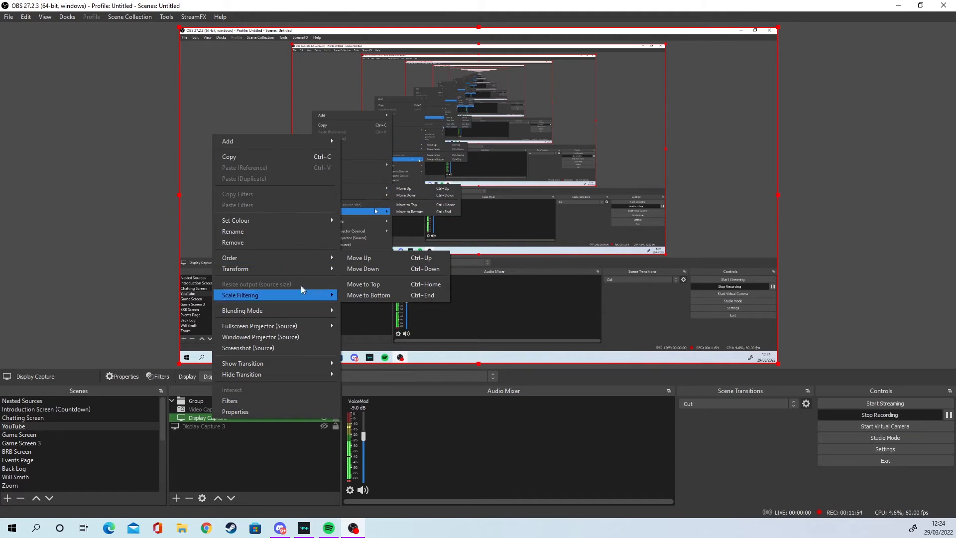
pyautogui.moveTo(270, 270)
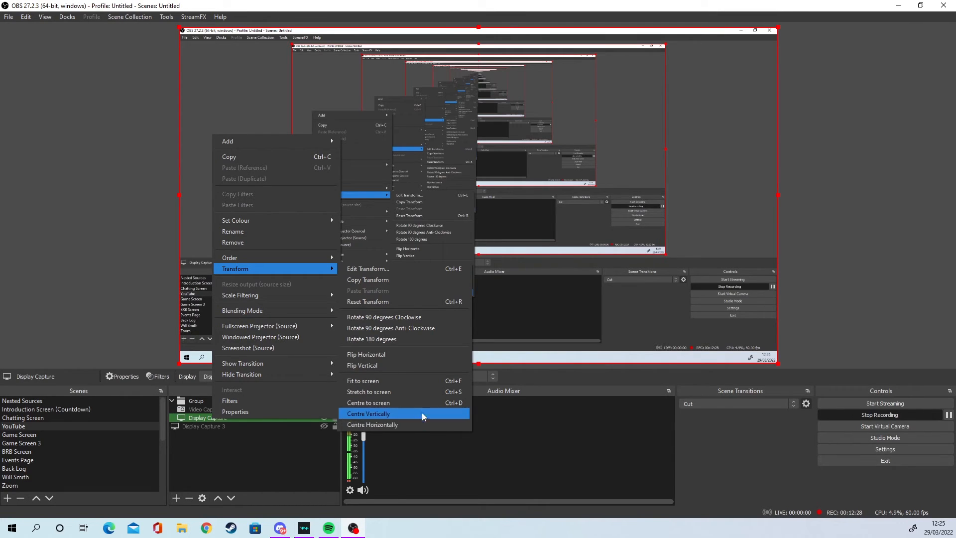
pyautogui.moveTo(288, 298)
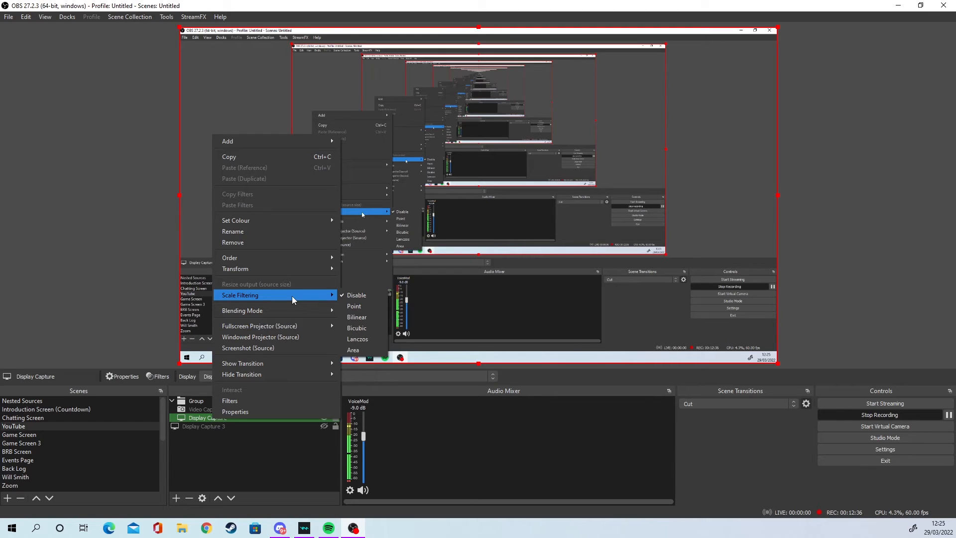
pyautogui.moveTo(275, 313)
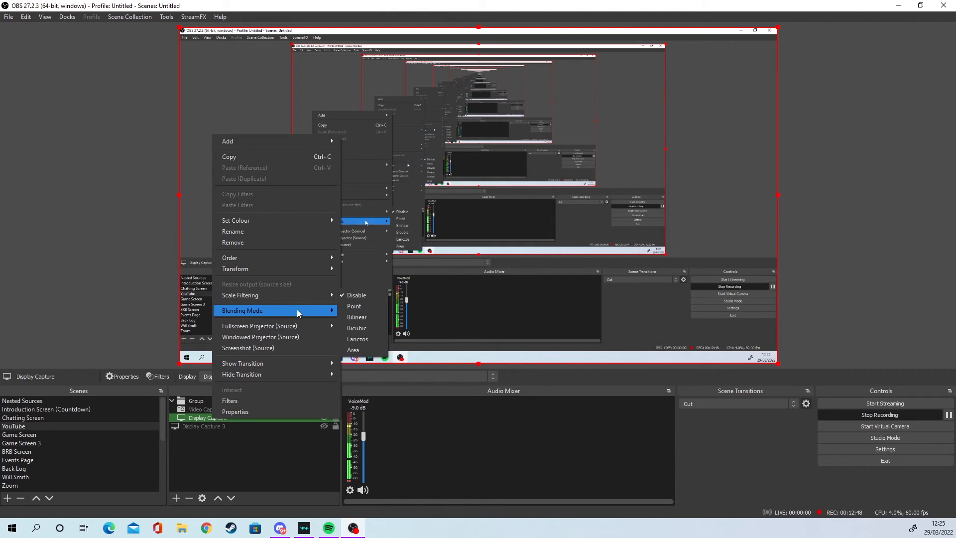
pyautogui.moveTo(295, 331)
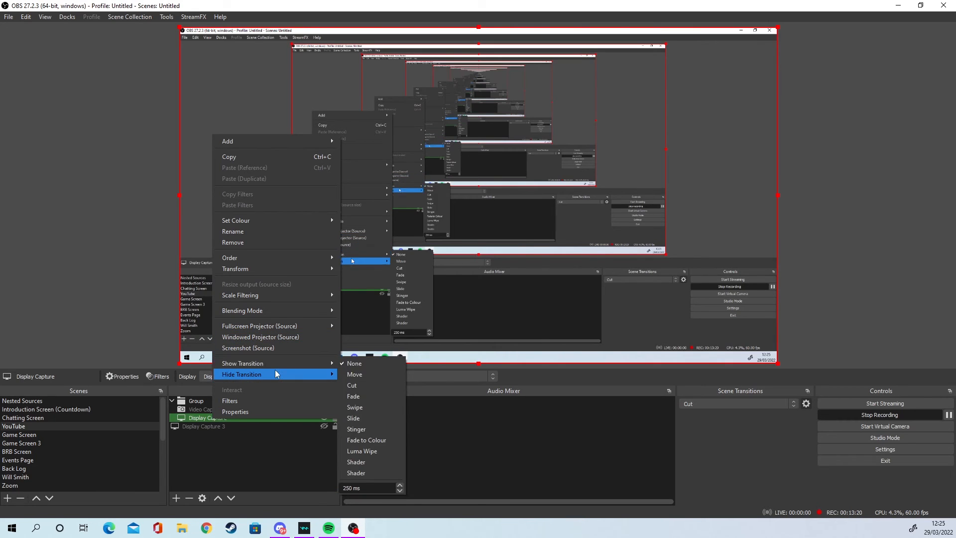
# - Set the Display Capture source's show transition to Fade and its hide transition to Swipe, accepting the default transition properties
pyautogui.moveTo(276, 374)
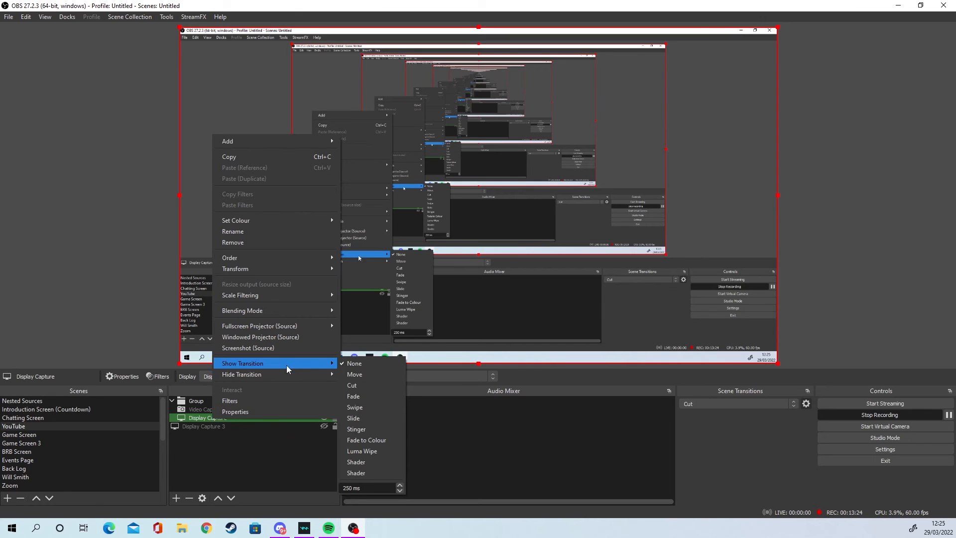
pyautogui.click(375, 396)
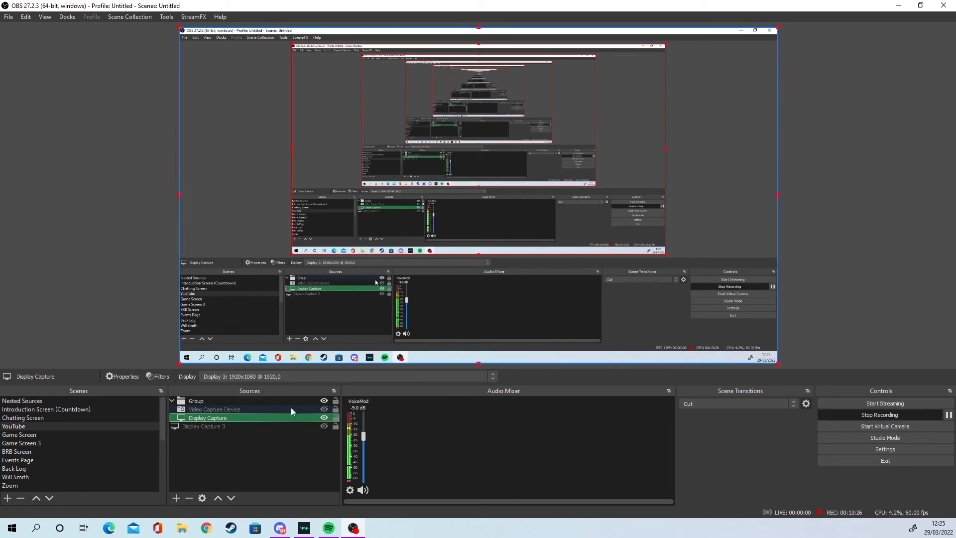
pyautogui.rightClick(247, 419)
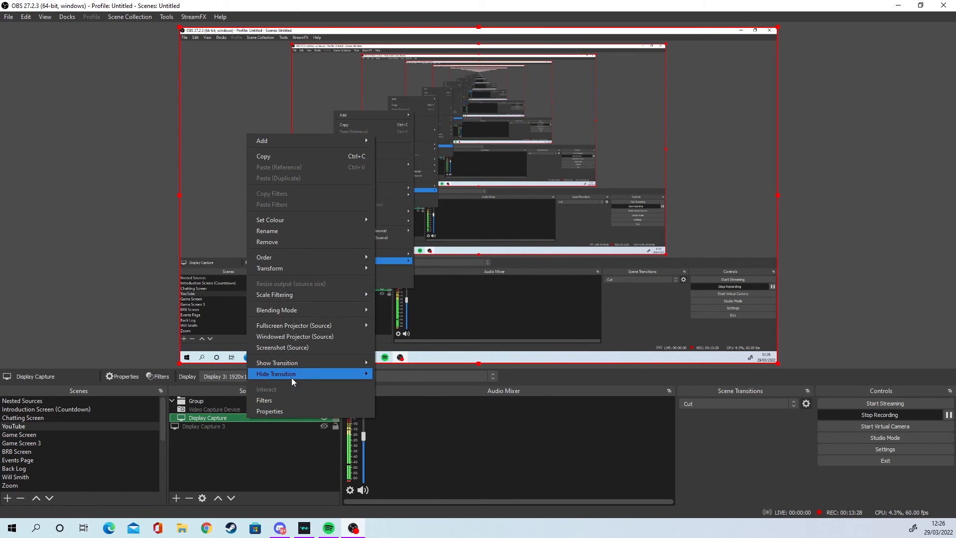
pyautogui.moveTo(291, 375)
pyautogui.click(418, 417)
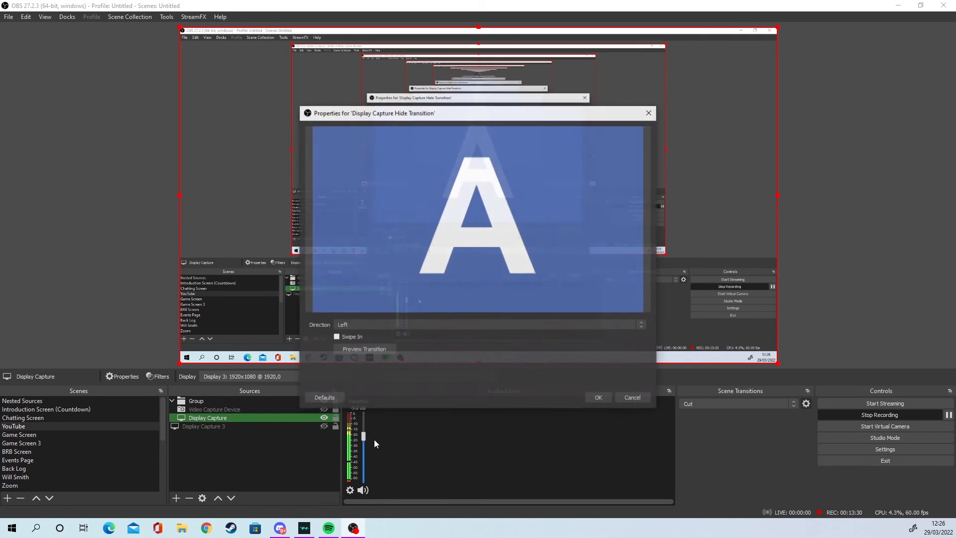
pyautogui.click(598, 399)
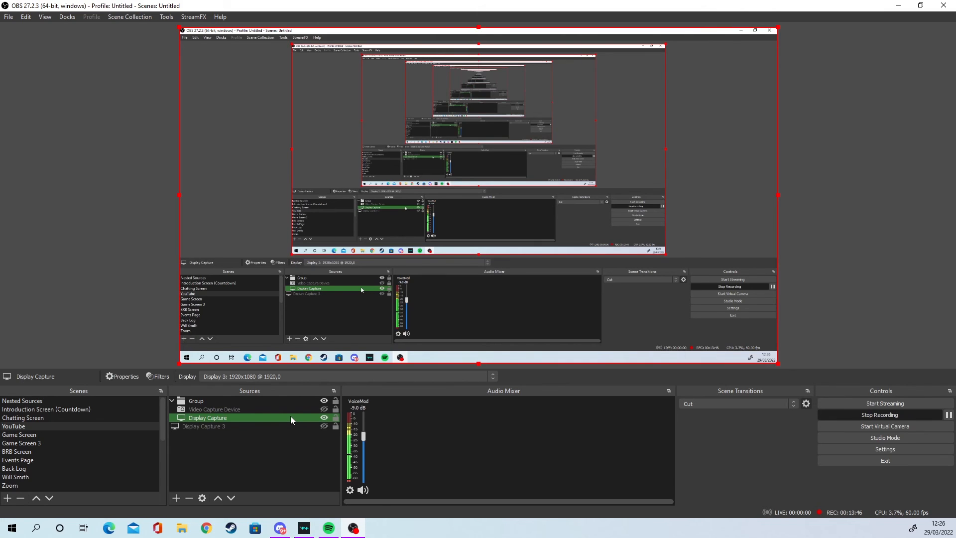
# - Add a Blur effect filter with its default name to the grouped Display Capture source and close its filters
pyautogui.rightClick(291, 416)
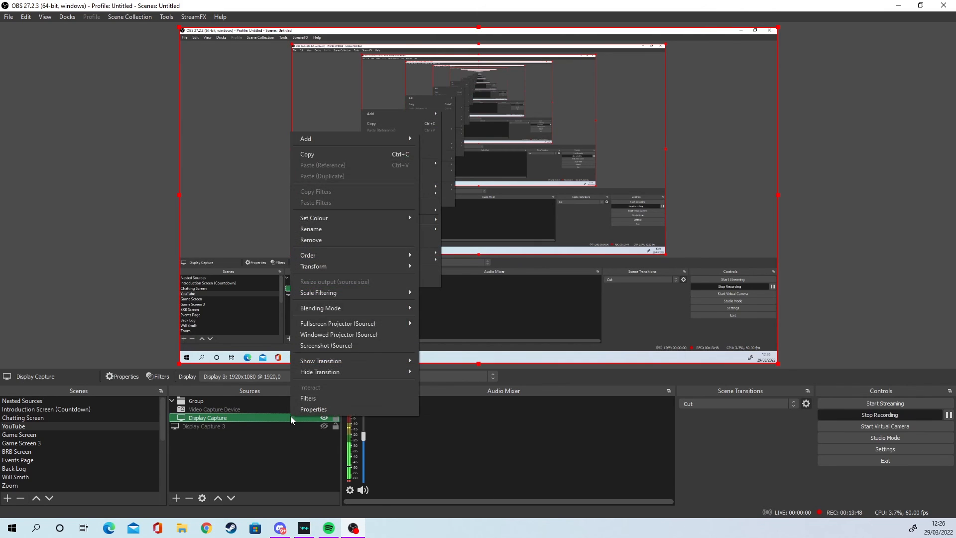
pyautogui.click(247, 464)
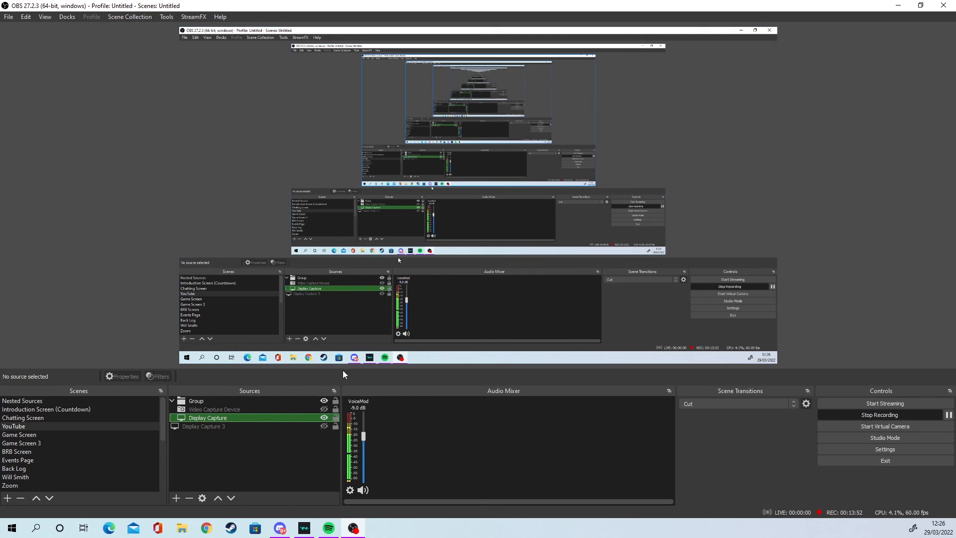
pyautogui.doubleClick(282, 418)
pyautogui.rightClick(283, 417)
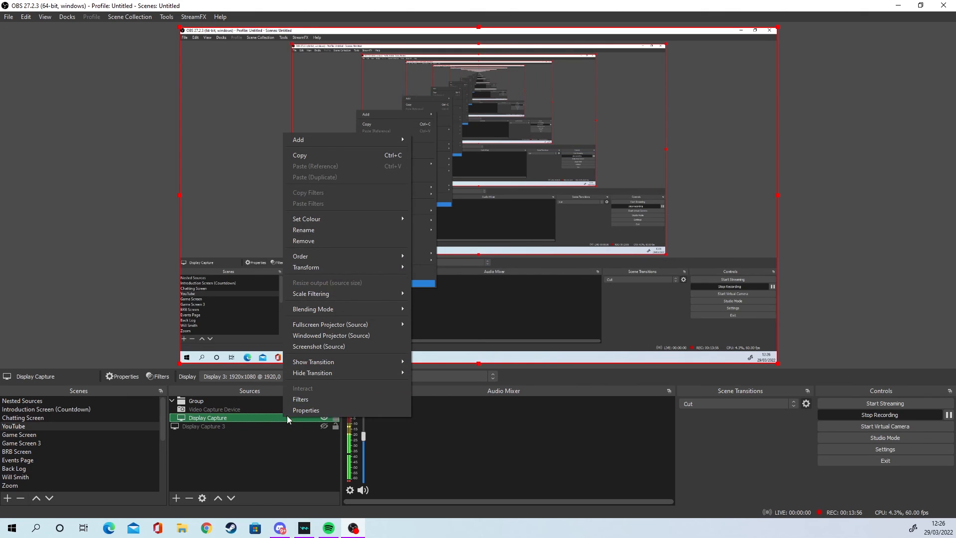
pyautogui.click(343, 399)
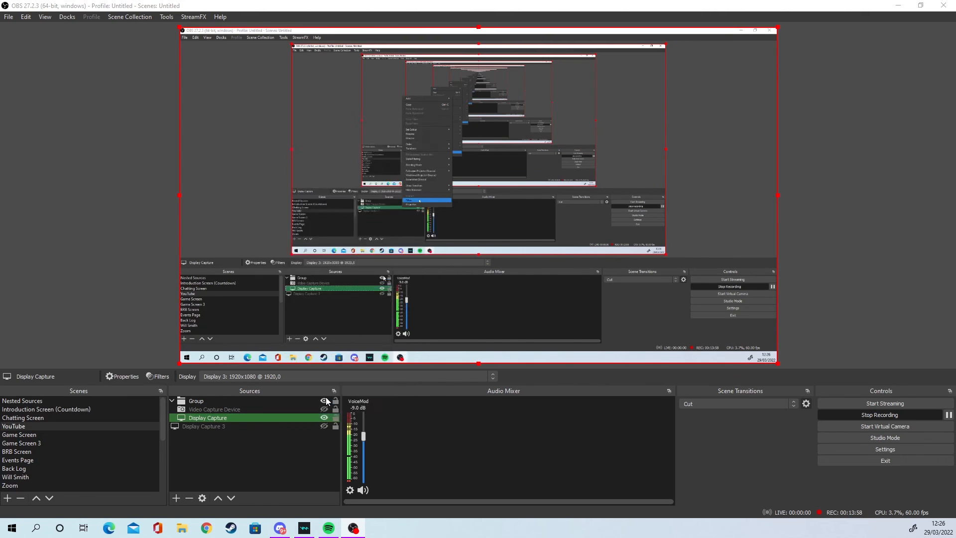
pyautogui.click(274, 435)
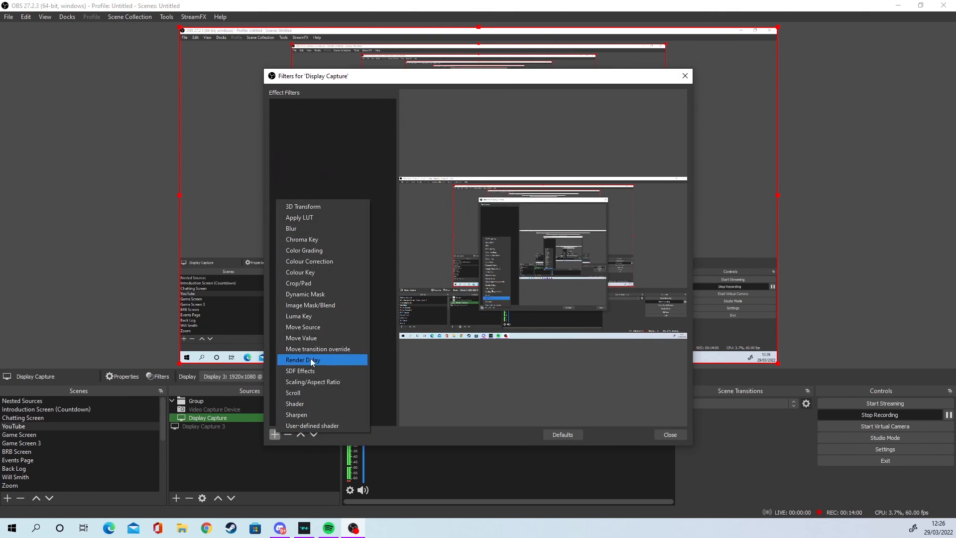
pyautogui.click(318, 225)
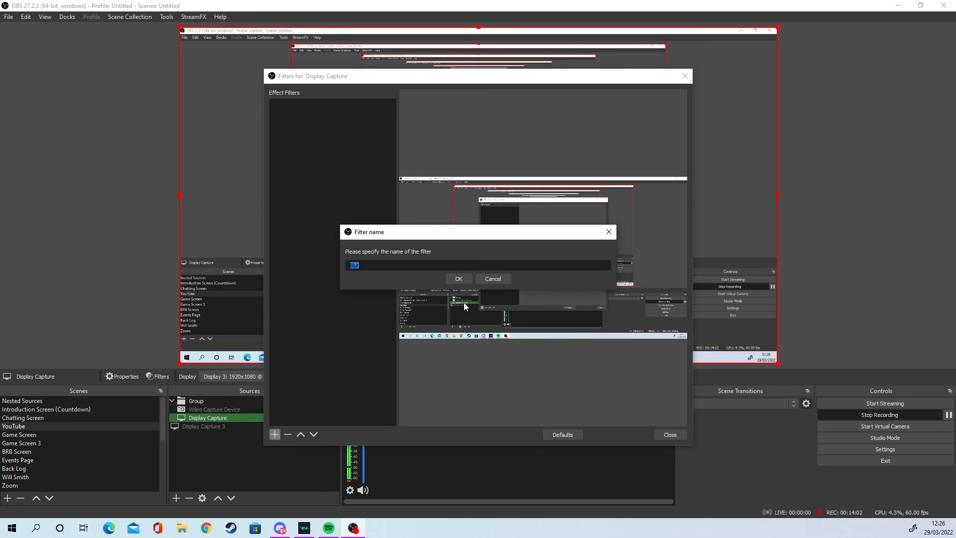
pyautogui.click(459, 278)
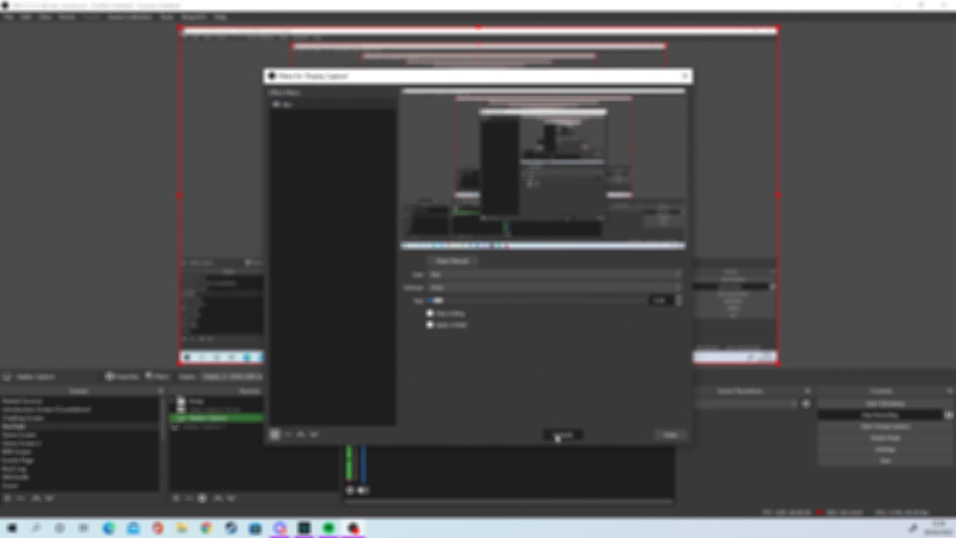
pyautogui.click(669, 435)
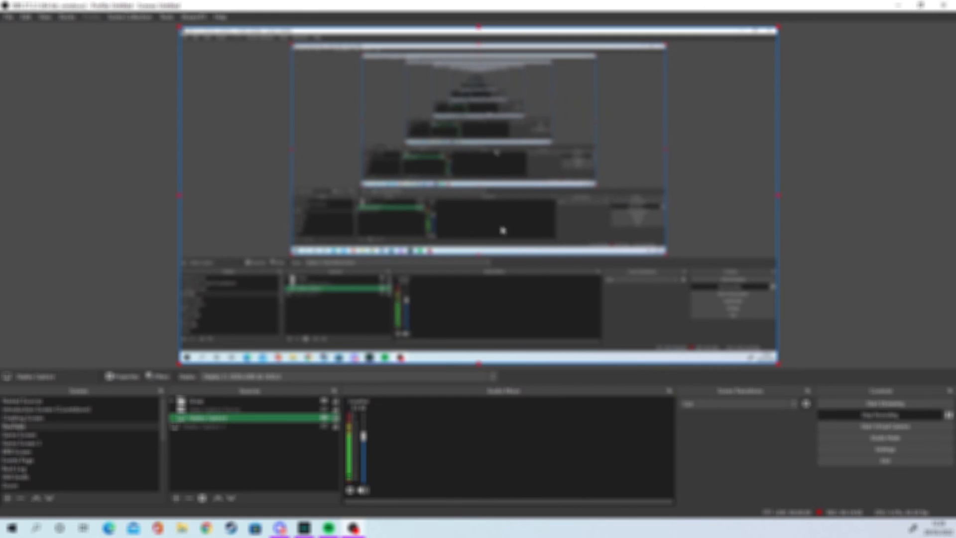
# - Remove the Blur filter from the grouped Display Capture source and close its filters
pyautogui.rightClick(307, 418)
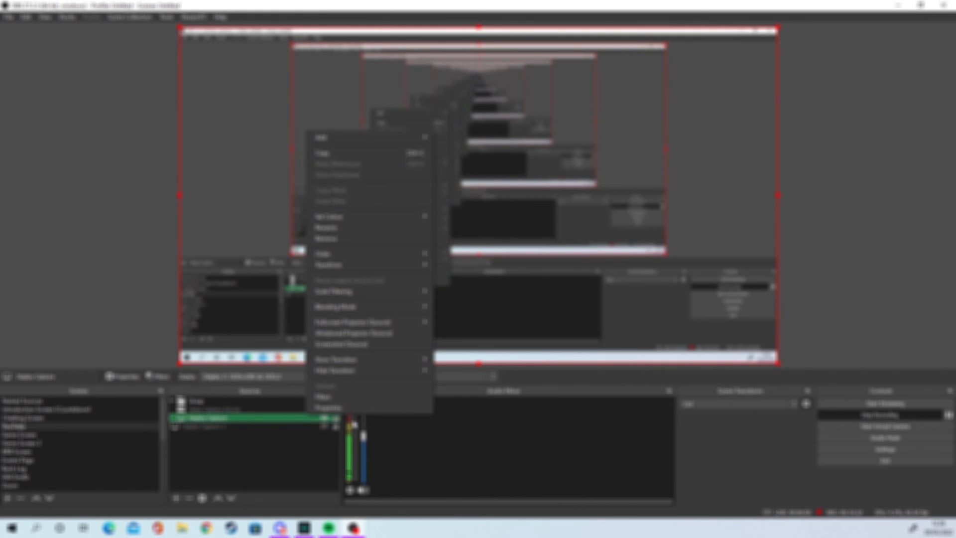
pyautogui.click(359, 397)
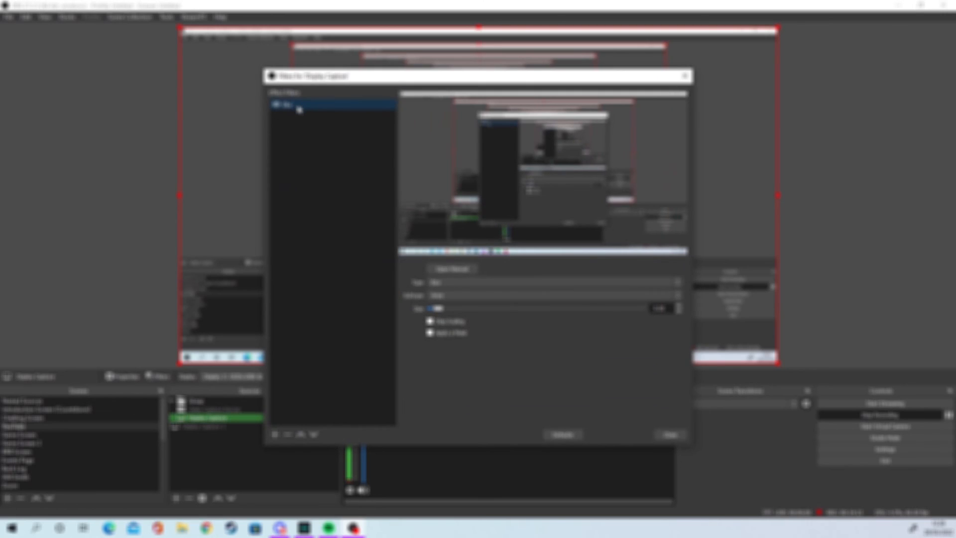
pyautogui.press('Delete')
pyautogui.press('Return')
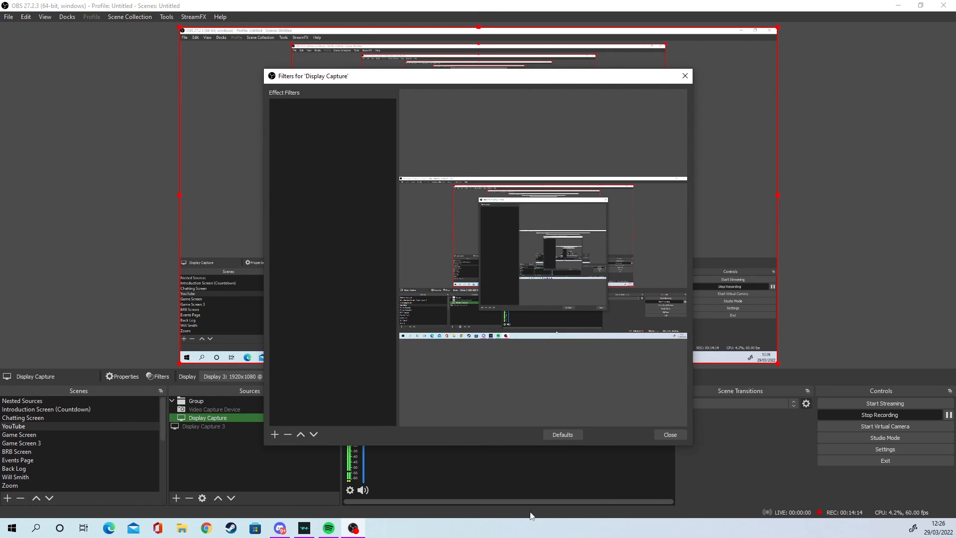
pyautogui.click(671, 435)
# - Switch to the Chatting Screen scene
pyautogui.click(282, 487)
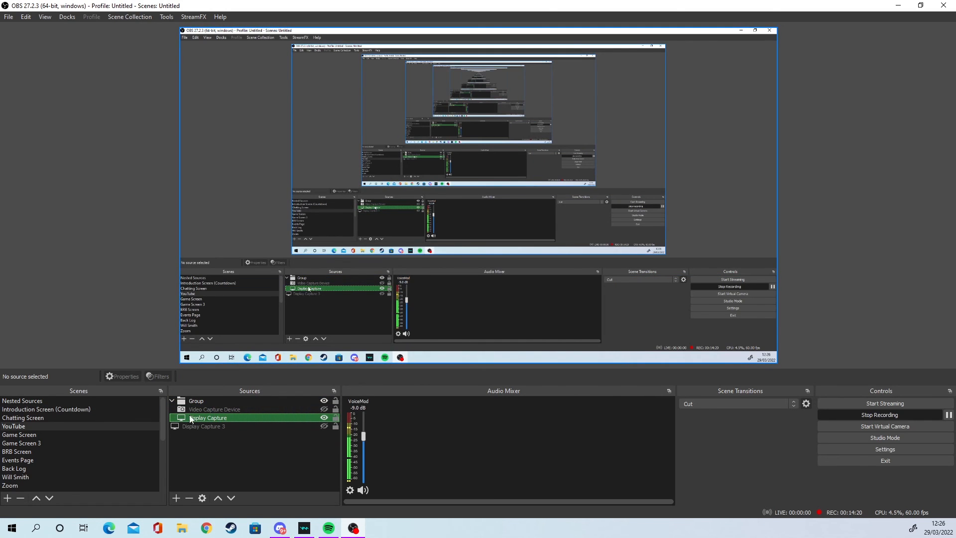
pyautogui.click(86, 418)
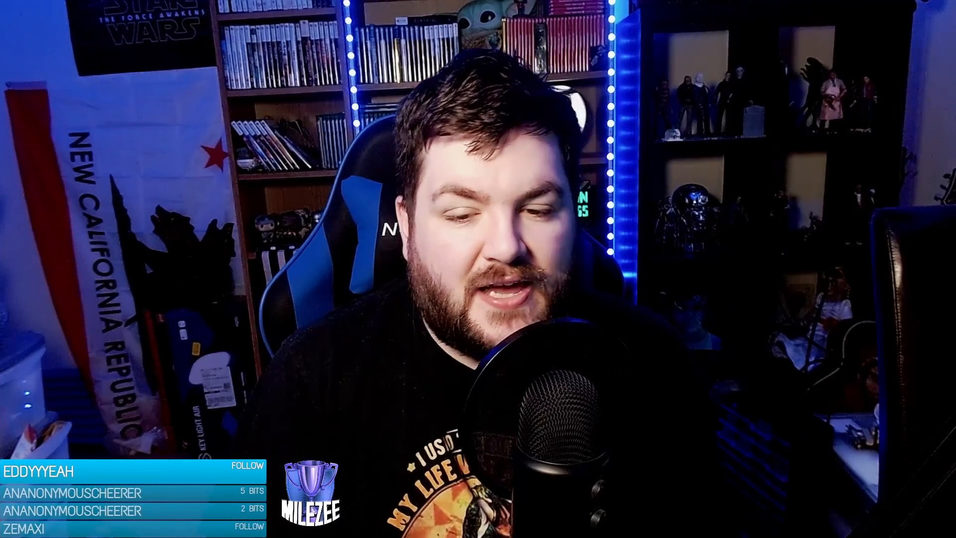